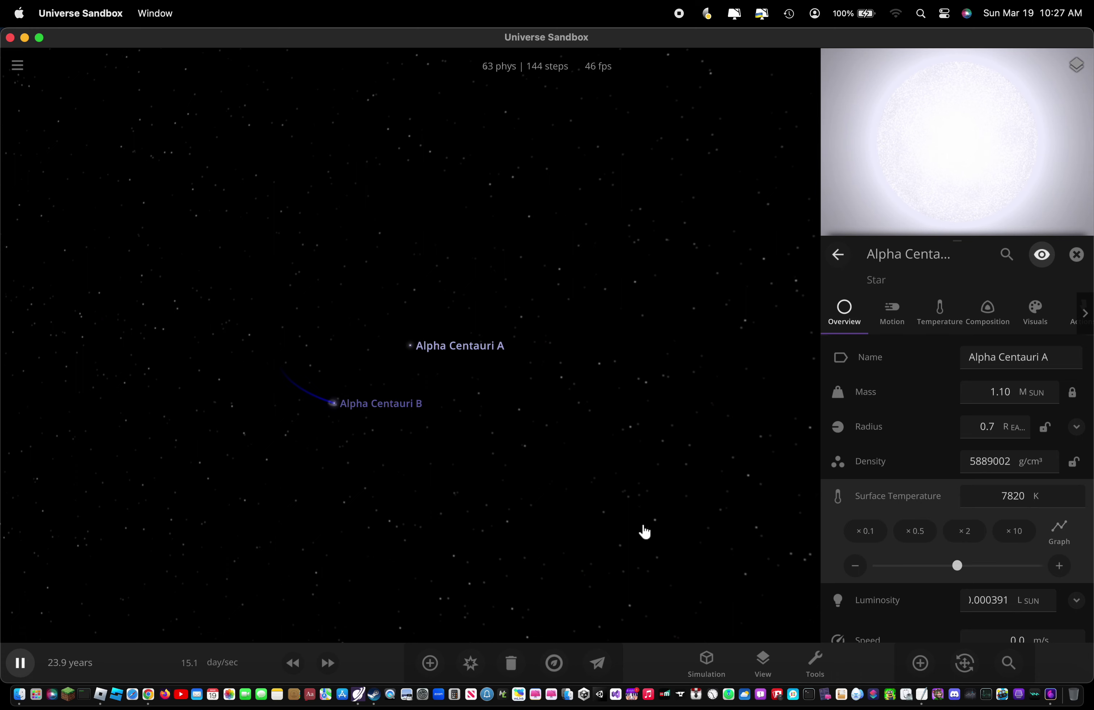
Step: Select Alpha Centauri B and halve its surface temperature repeatedly down to 7955 K
click(389, 405)
key(Escape)
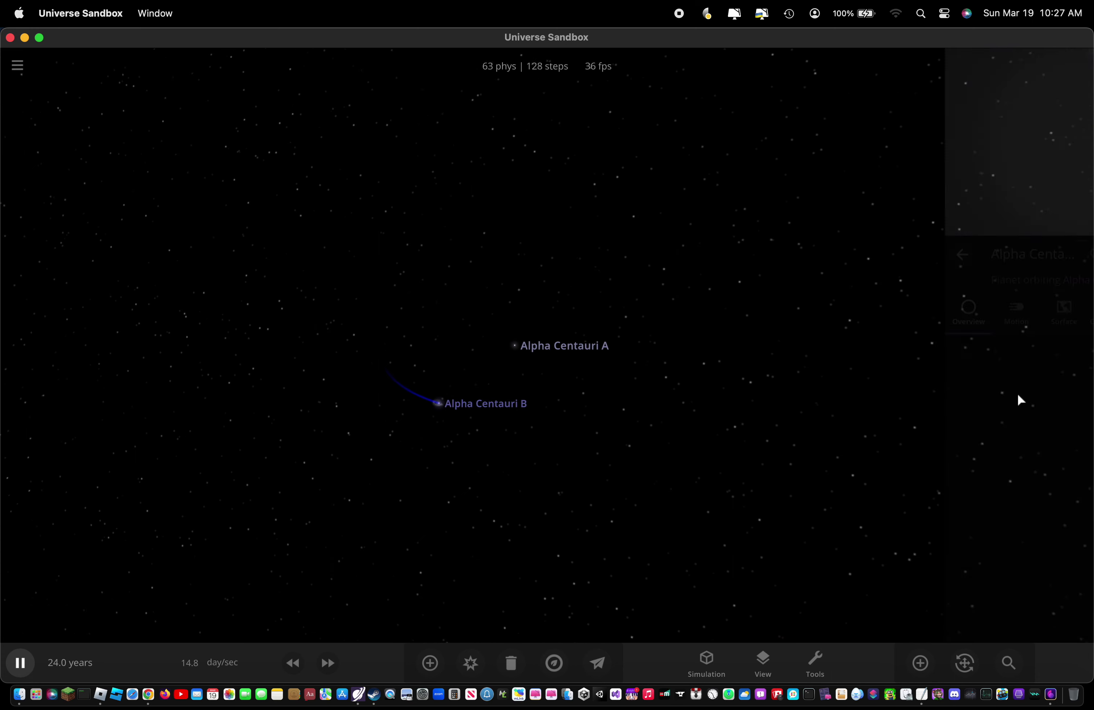
click(490, 400)
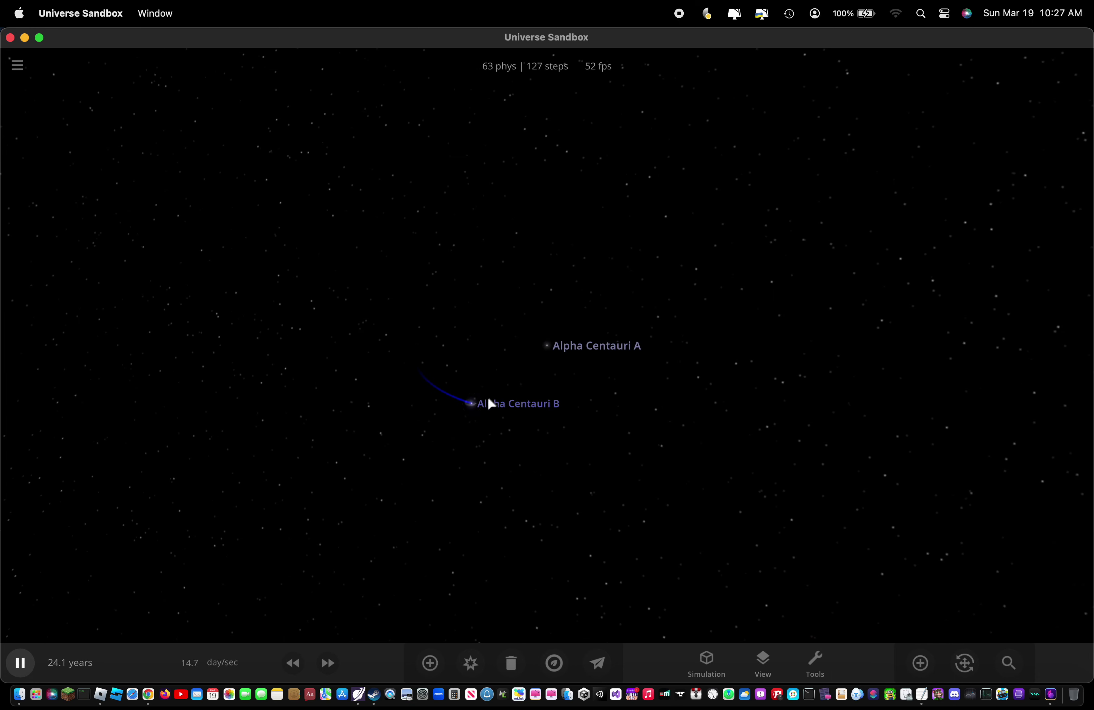
click(1024, 495)
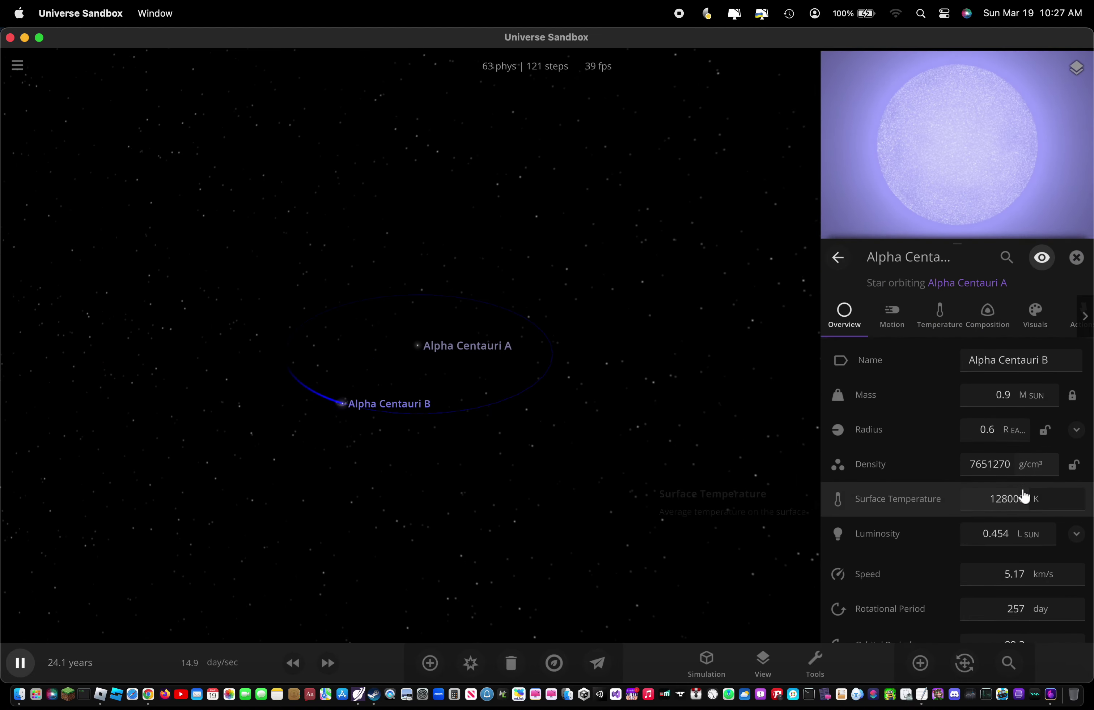
click(1010, 497)
click(927, 532)
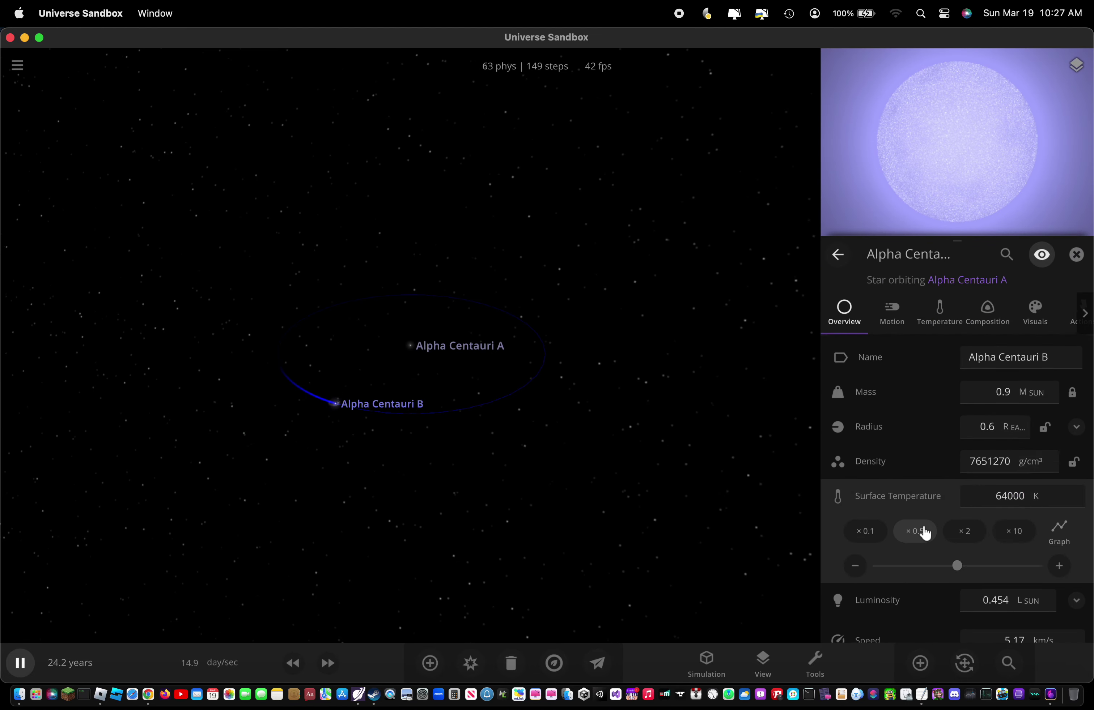
click(922, 532)
click(918, 531)
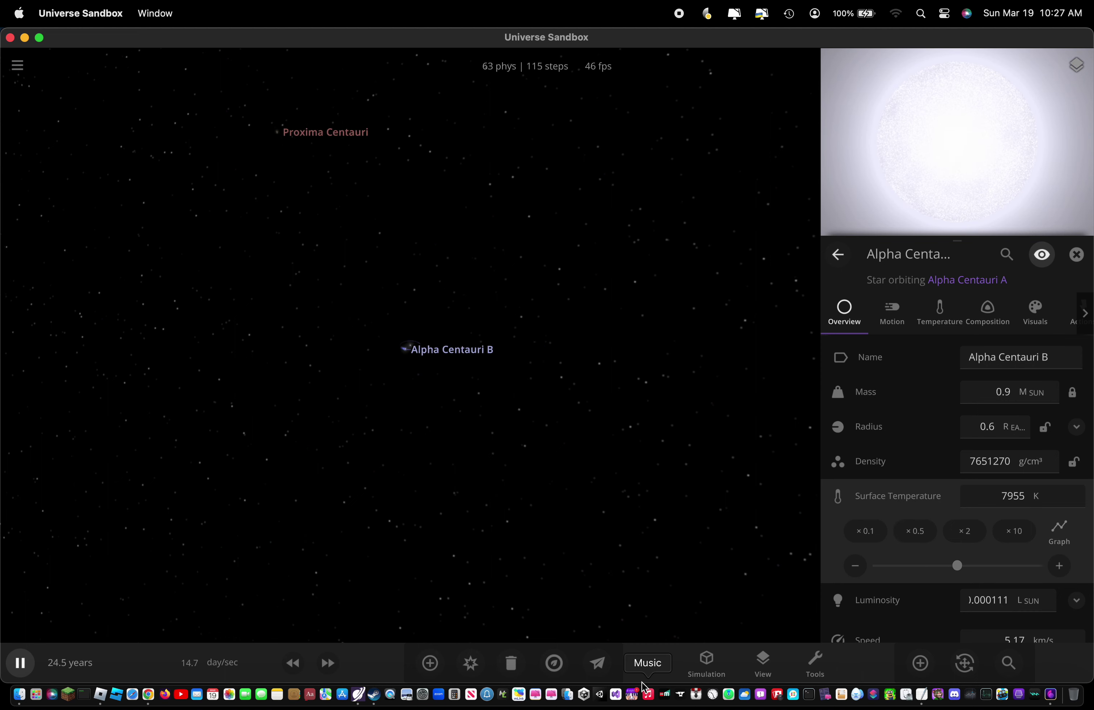
Step: Focus the view on Proxima Centauri and frame the orbits of its inner planets
click(597, 663)
double_click(335, 141)
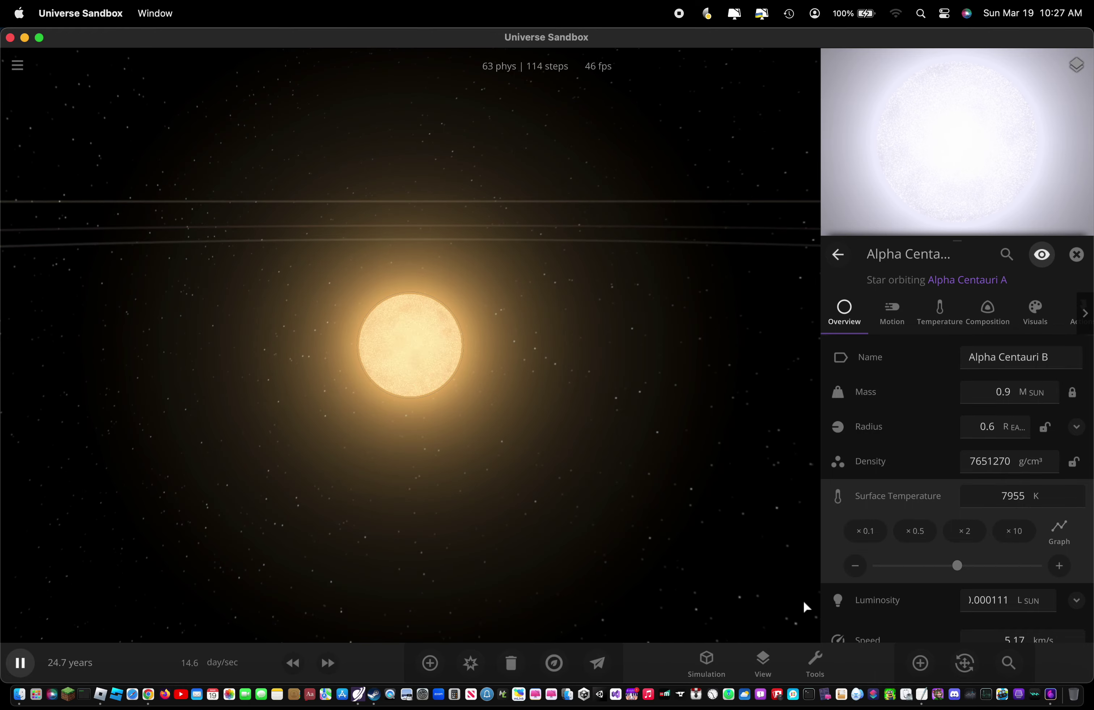
scroll(526, 484, down, 5)
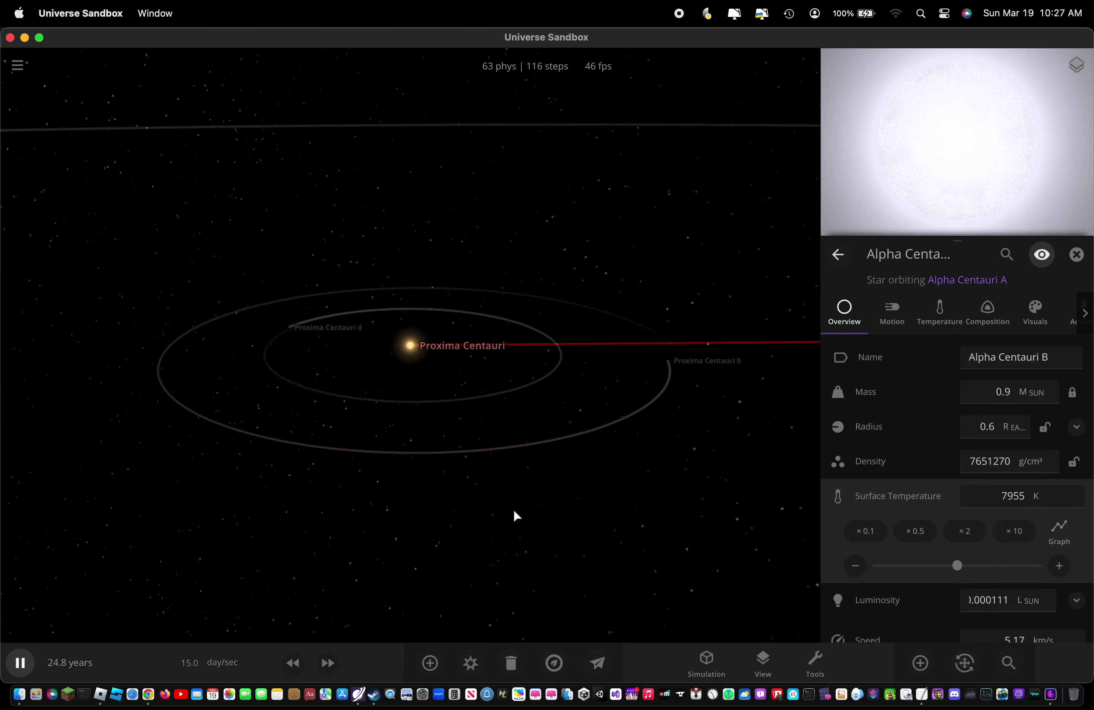
Step: Switch to TextEdit, write the note "Proxima centauri runs of fuel and is now a blue dwarf" and clear it again
click(921, 694)
text(Proxima centua)
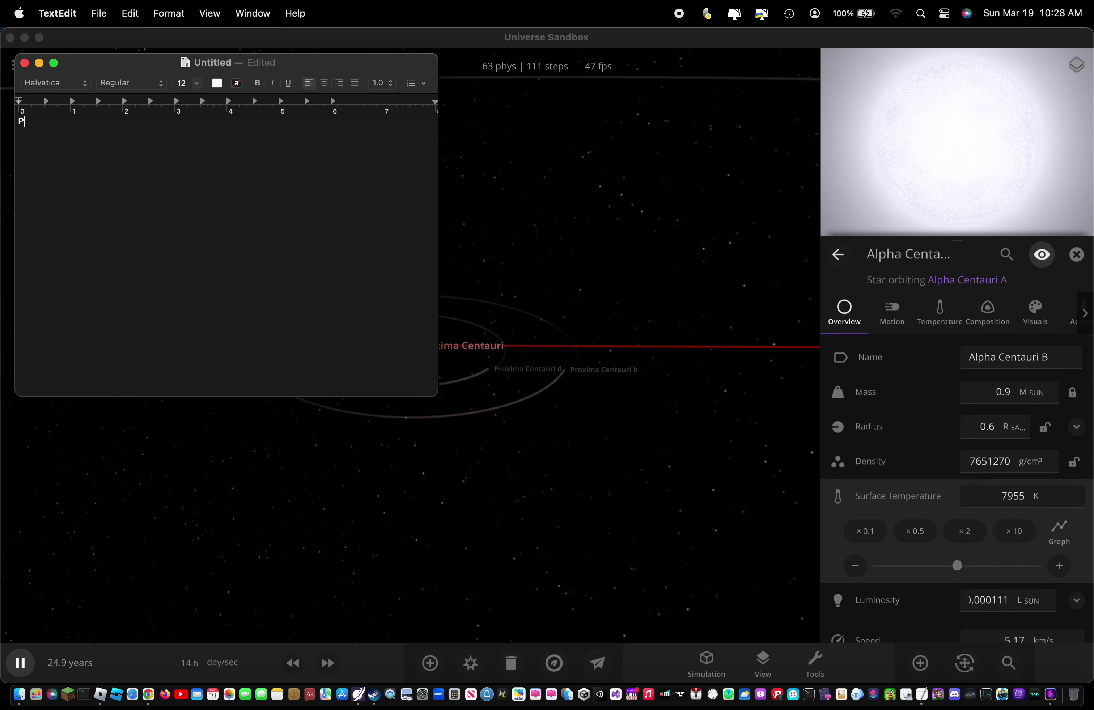
key(BackSpace)
key(BackSpace)
text(aur)
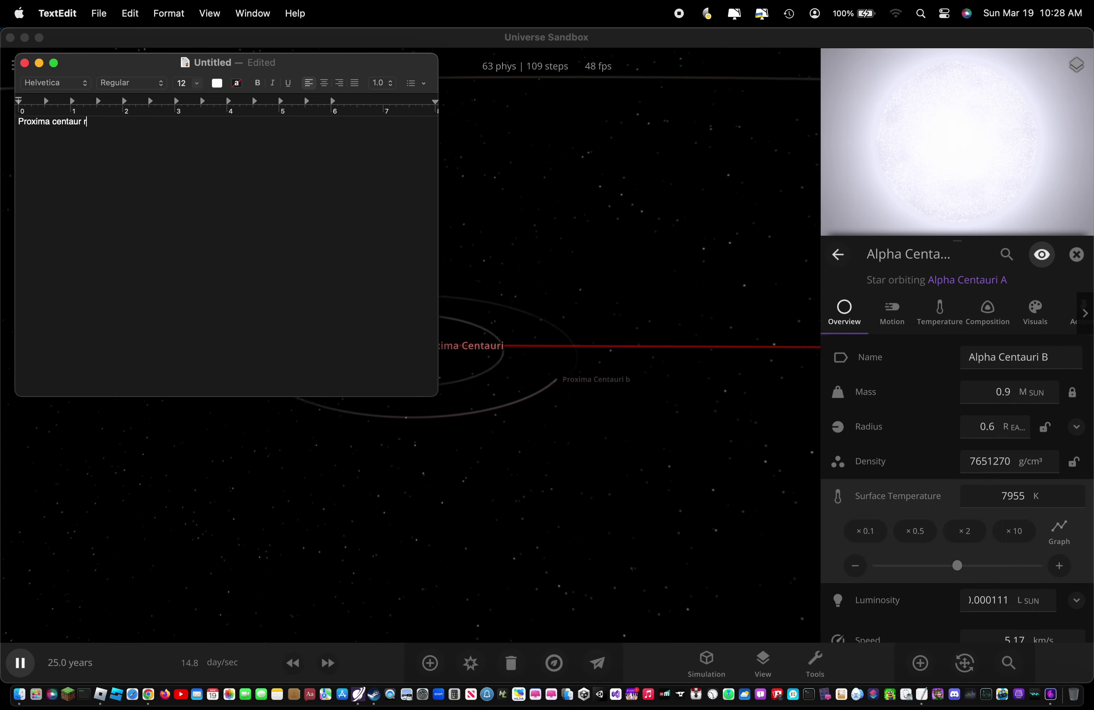
text(i ru)
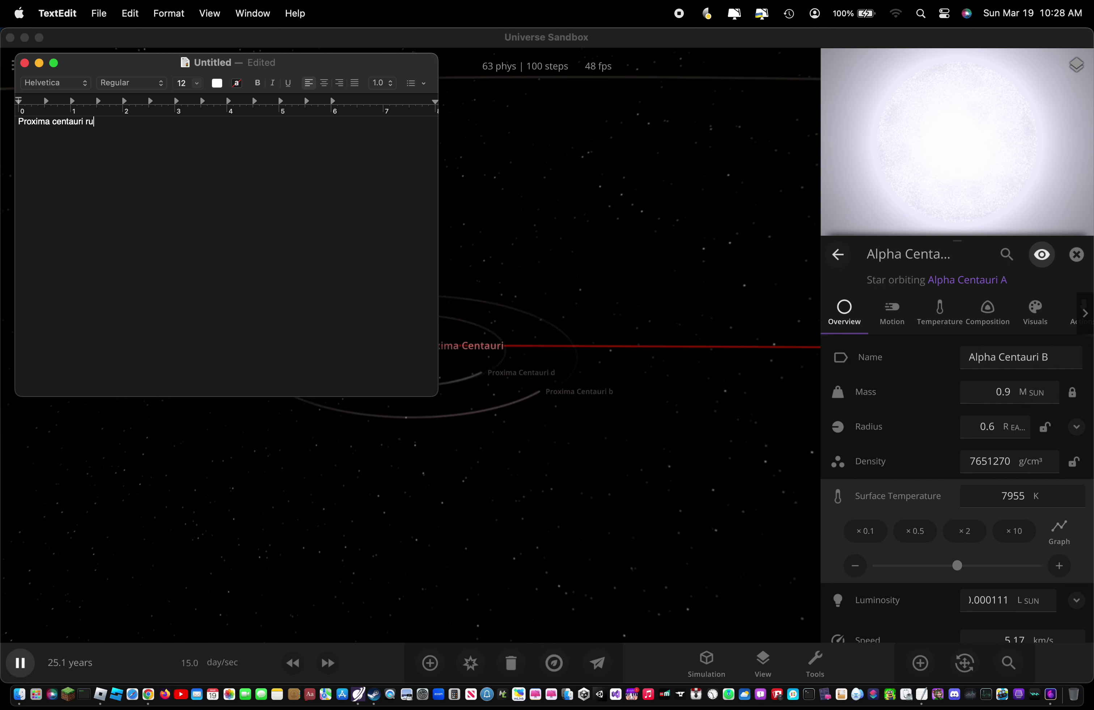
text(ns of fuel and )
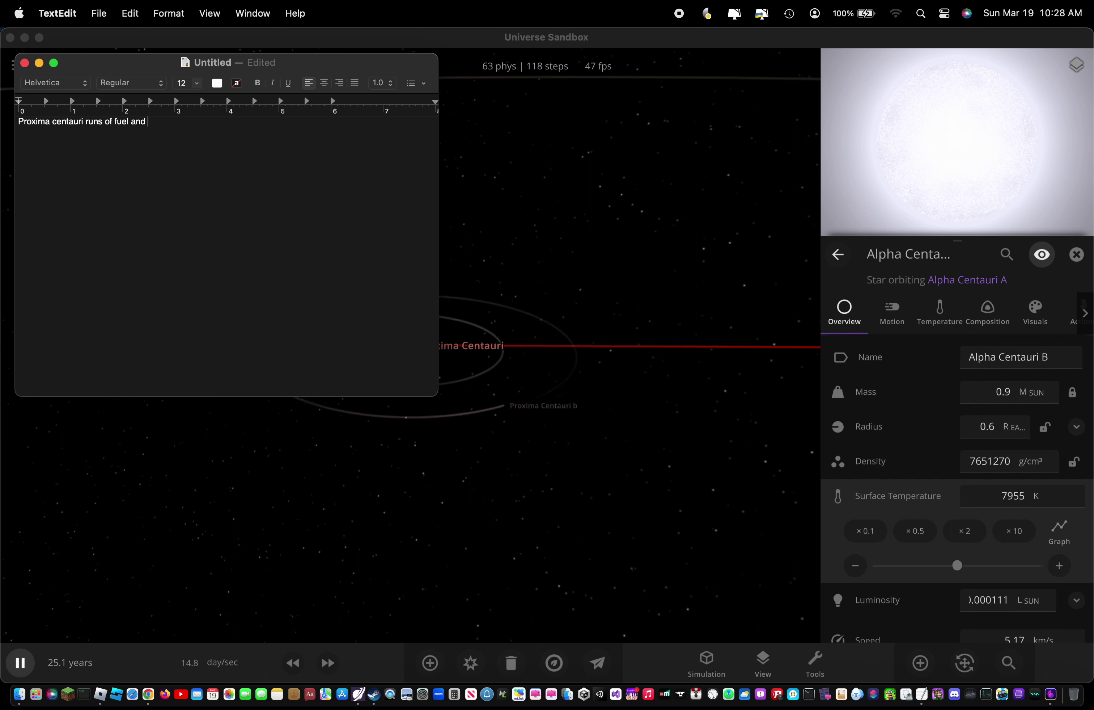
text(is now a blue dwarf)
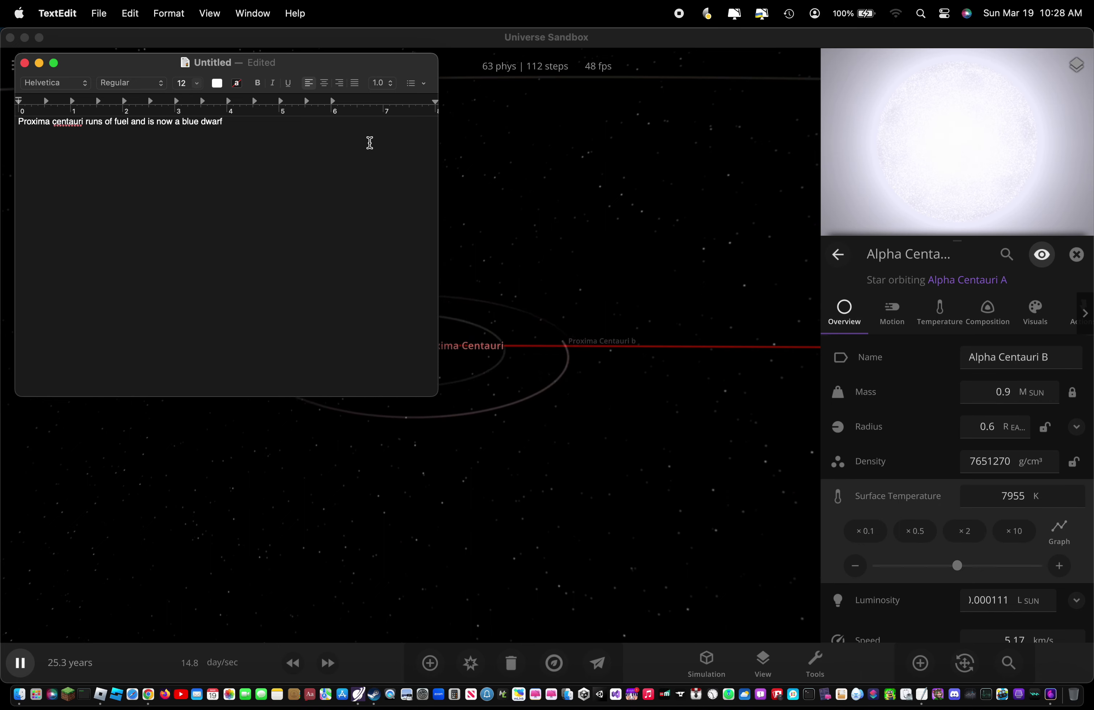
key(super+a)
key(BackSpace)
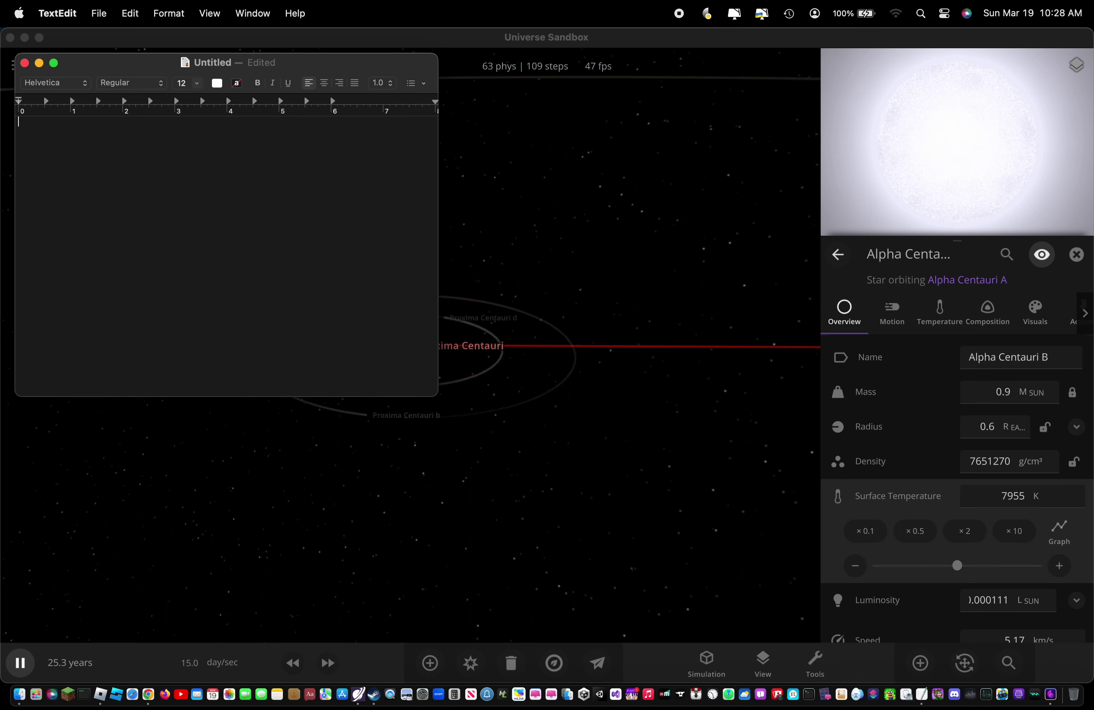
Step: Write the note "Red dwarfs or m main sequence type star go through this phase instead" and clear it again
click(484, 333)
click(921, 694)
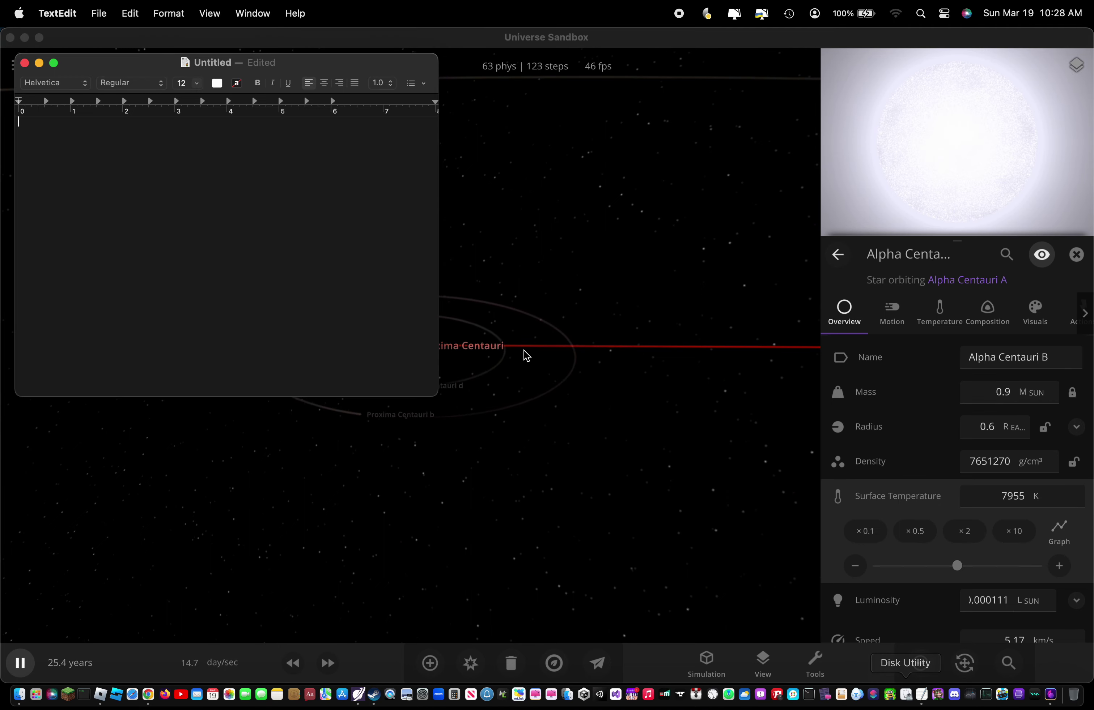
text(Red dwarfs)
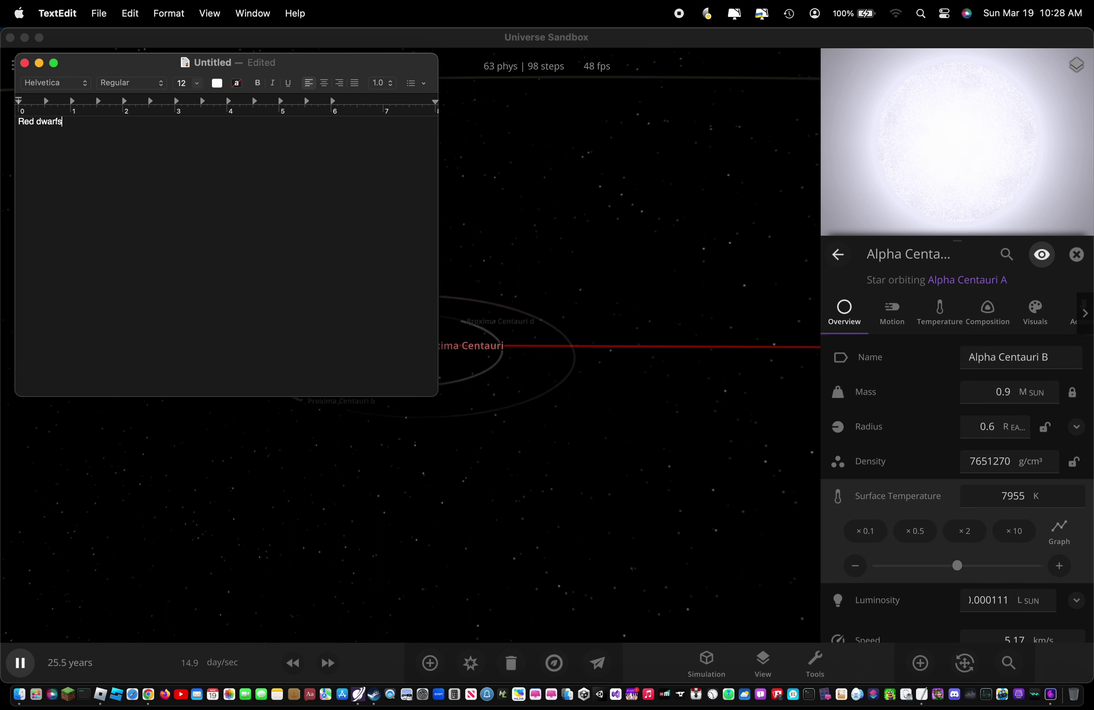
text( or m main sequ)
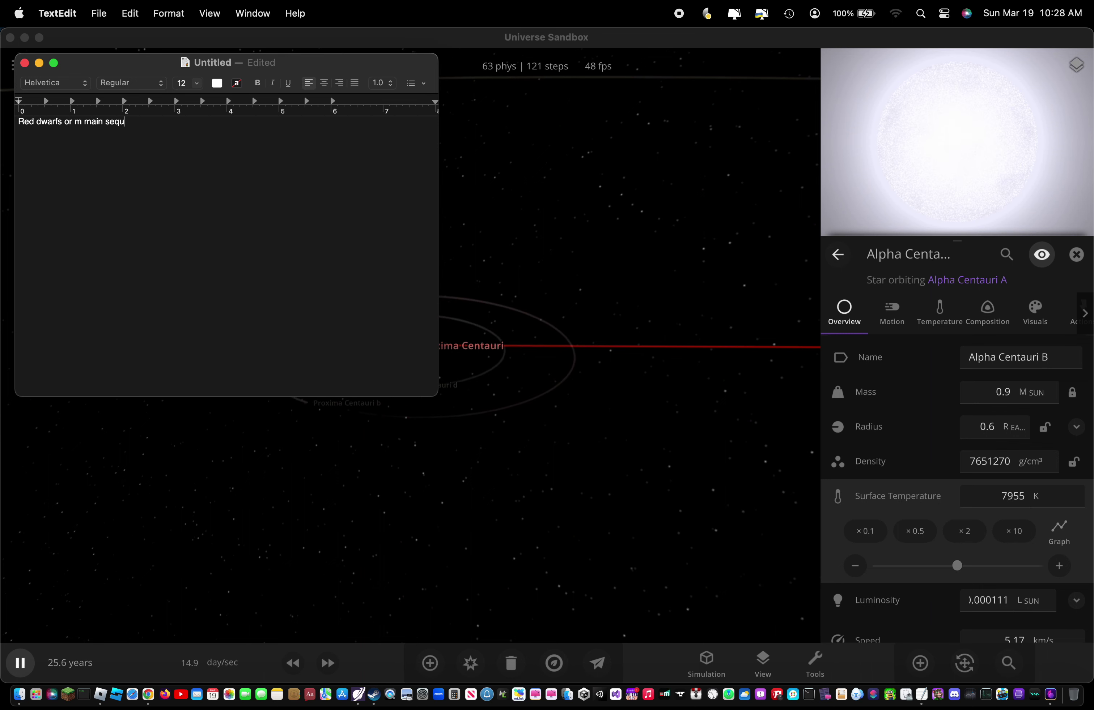
text(ence type star g)
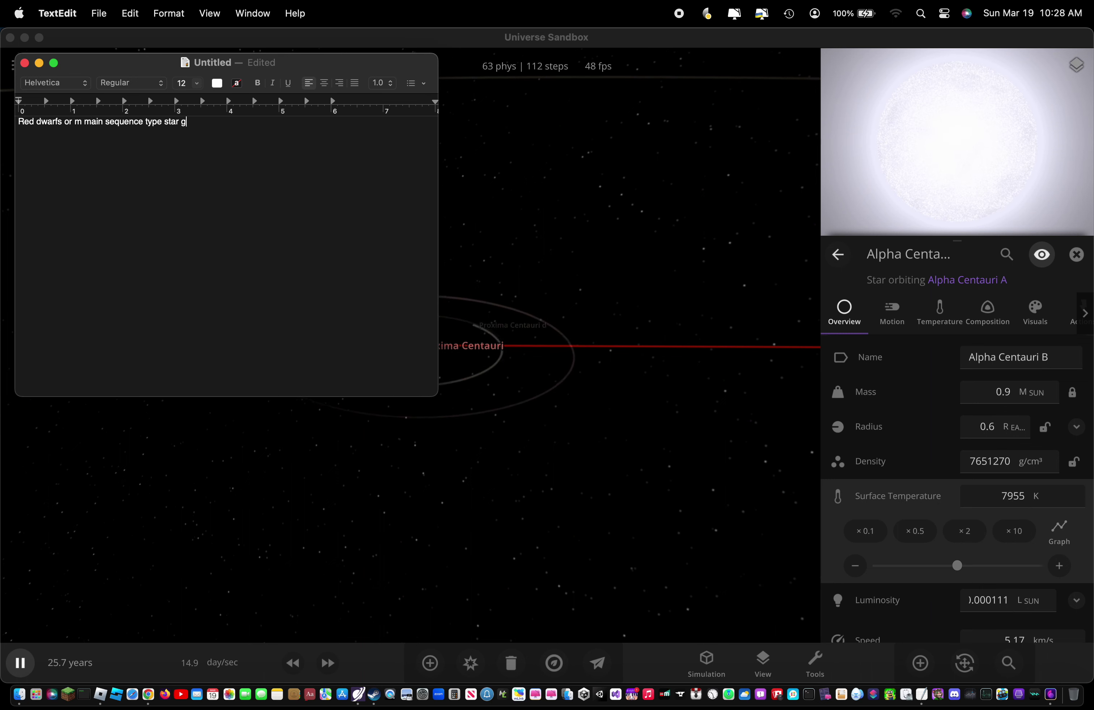
text(oe through this pha)
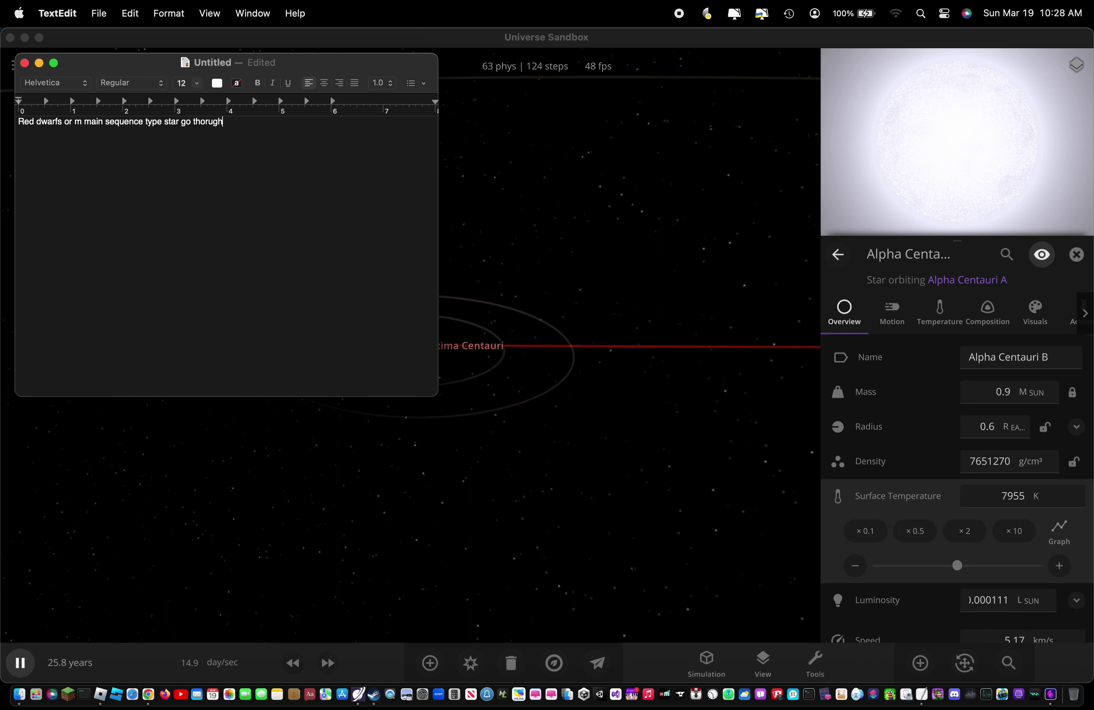
text(se )
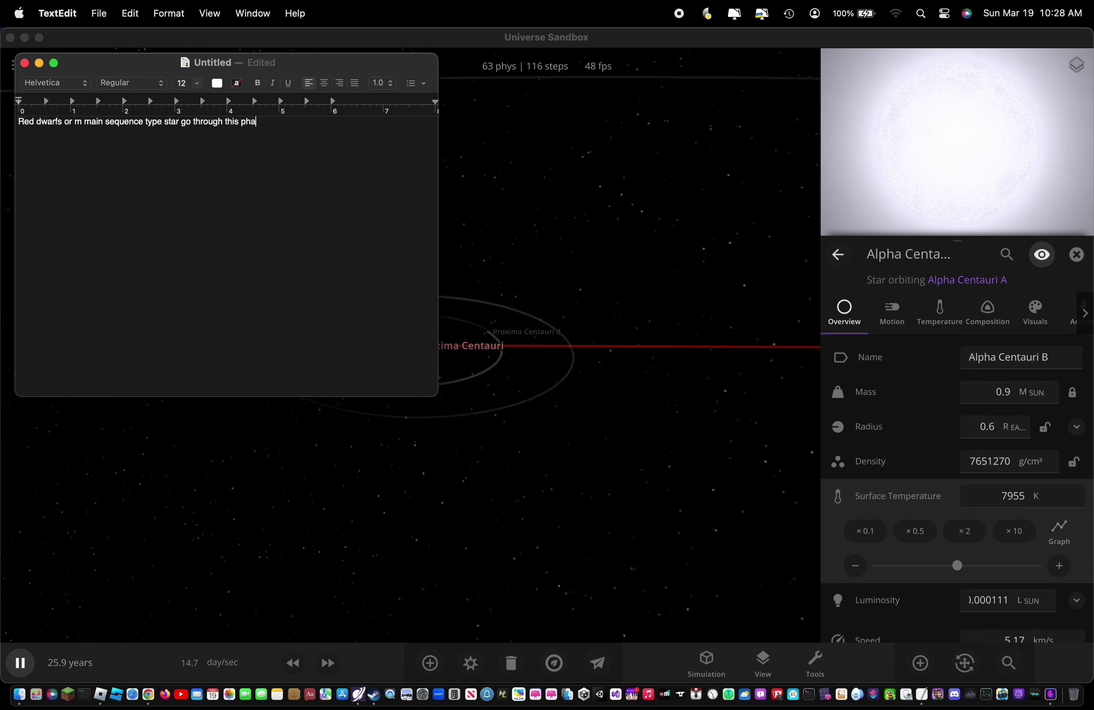
text(instead)
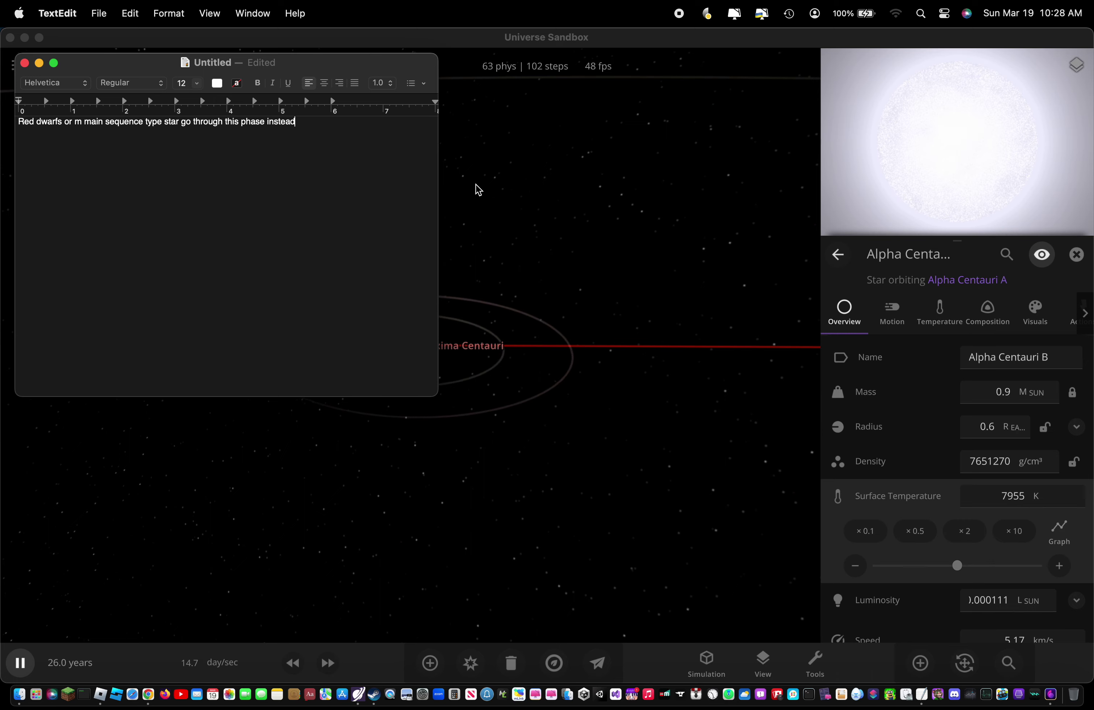
key(super+a)
key(BackSpace)
Step: Switch back to Universe Sandbox, shrink Proxima Centauri's radius to 8.87 Earth radii and raise its surface temperature tenfold to 33160 K
click(604, 429)
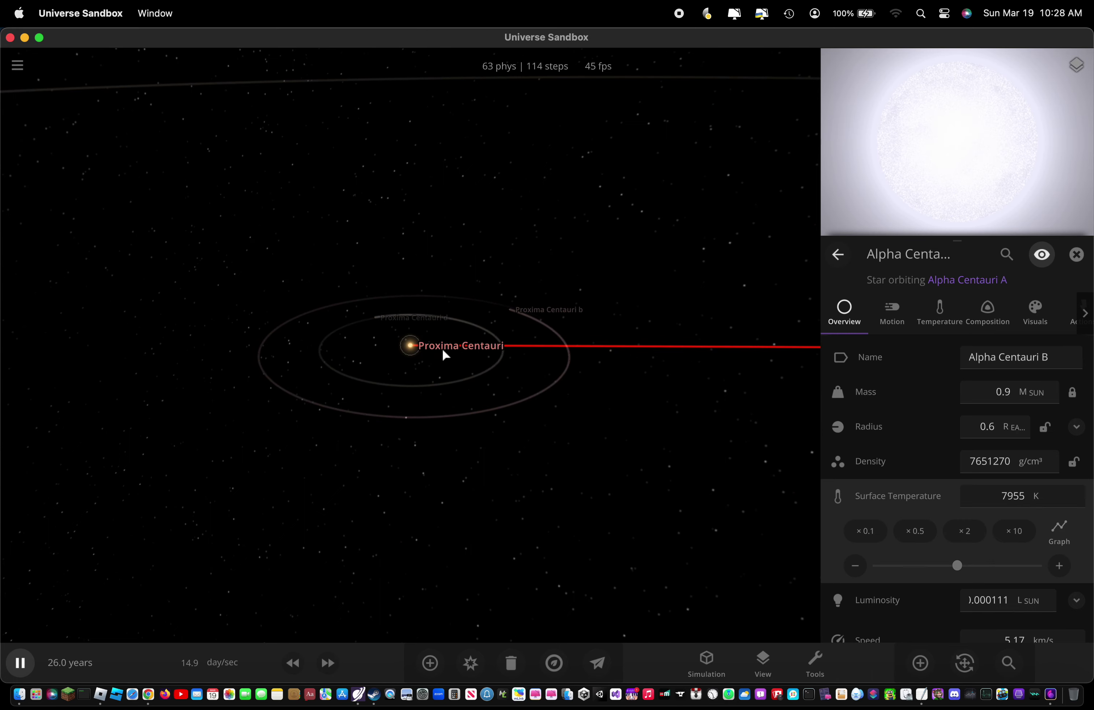
click(442, 349)
click(991, 436)
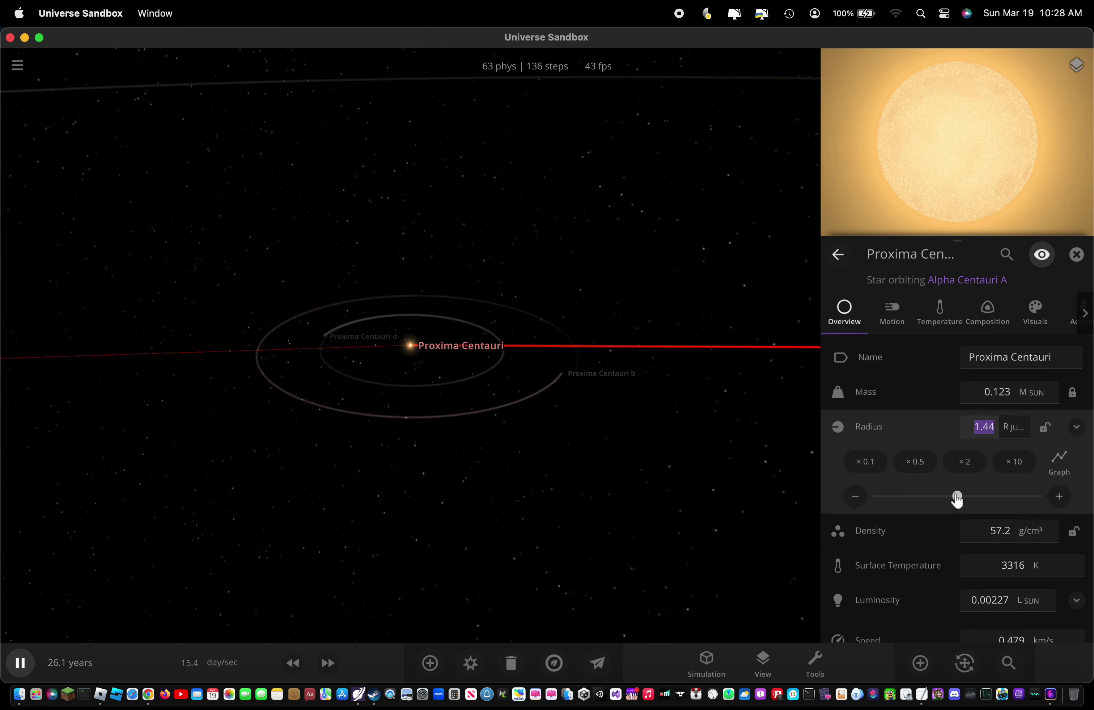
drag(957, 497, 906, 498)
click(1016, 568)
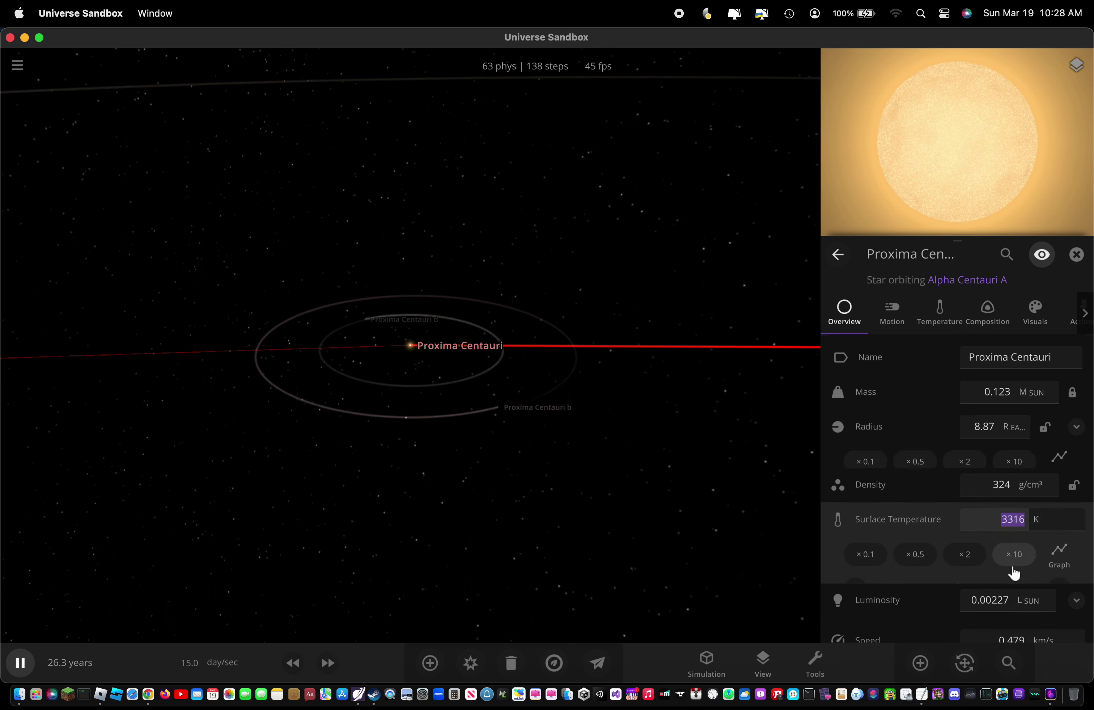
click(1013, 531)
Step: Reduce Proxima Centauri's radius to 2.96 Earth radii and double its surface temperature to 66320 K
click(984, 427)
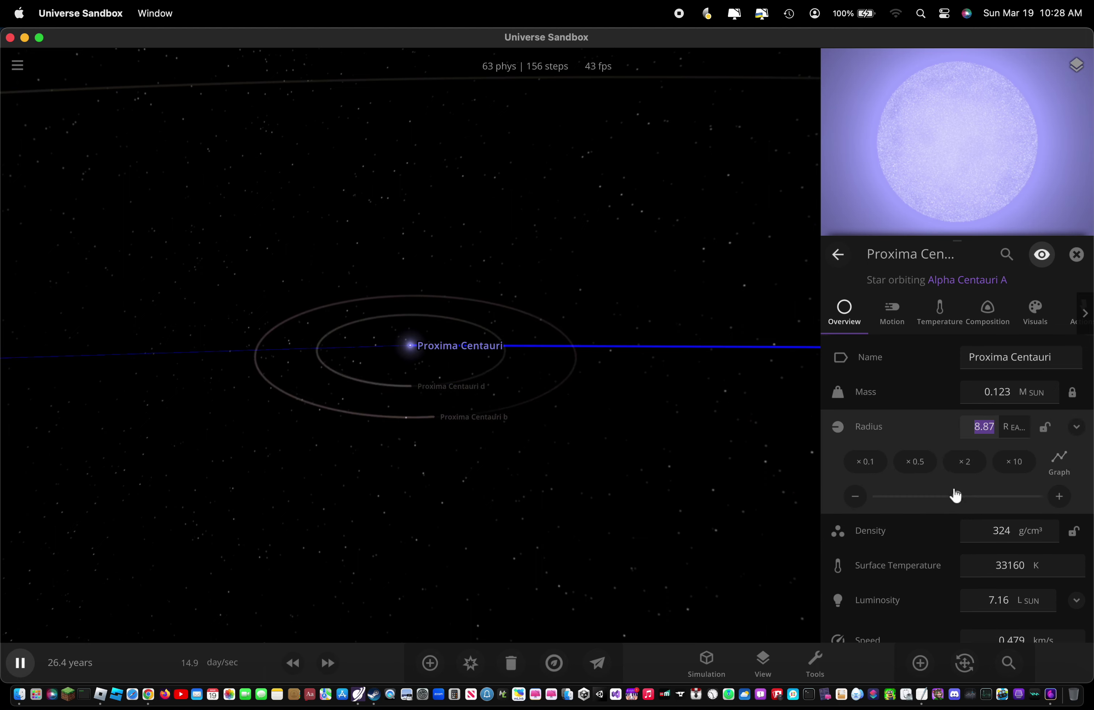
drag(955, 496, 924, 500)
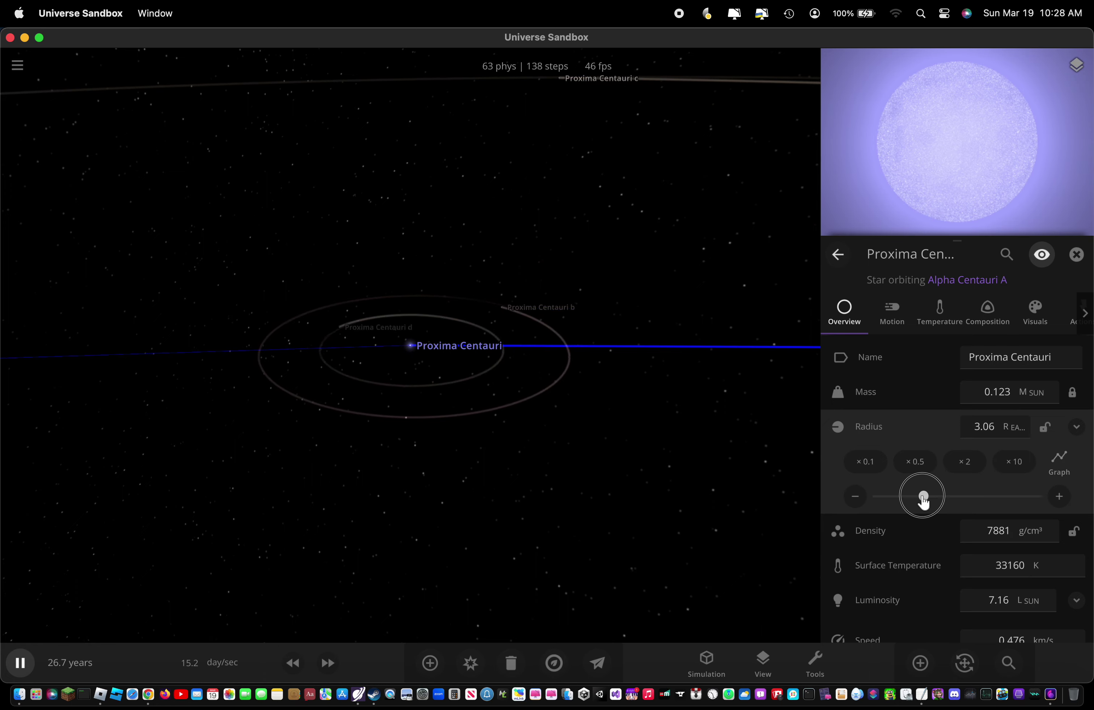
click(1009, 566)
click(964, 533)
Step: Set Proxima Centauri's luminosity to 0.35 solar luminosities and shrink its radius to 0.98 Earth radii
click(985, 427)
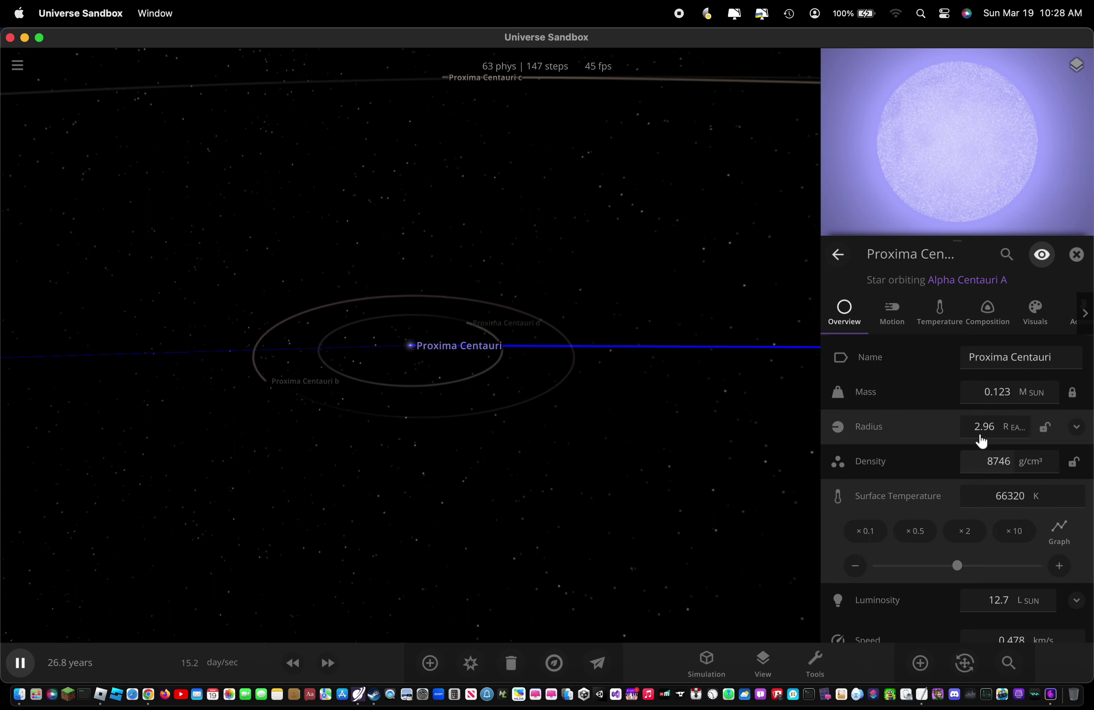
drag(951, 497, 951, 498)
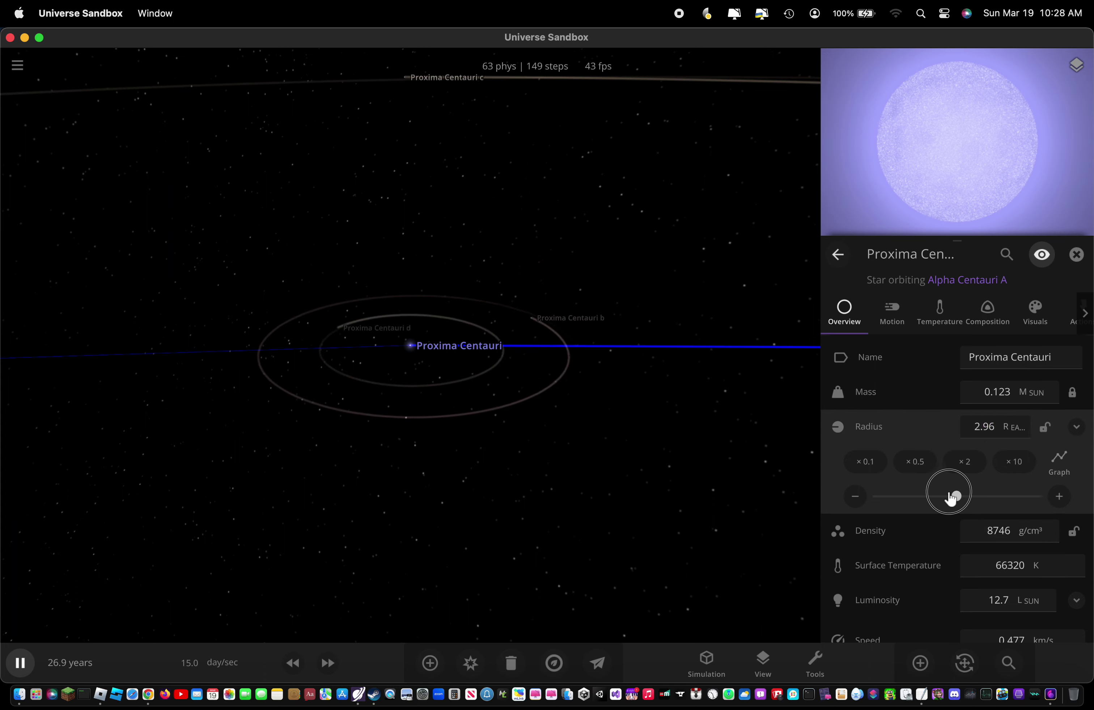
click(998, 600)
text(0.36)
key(Return)
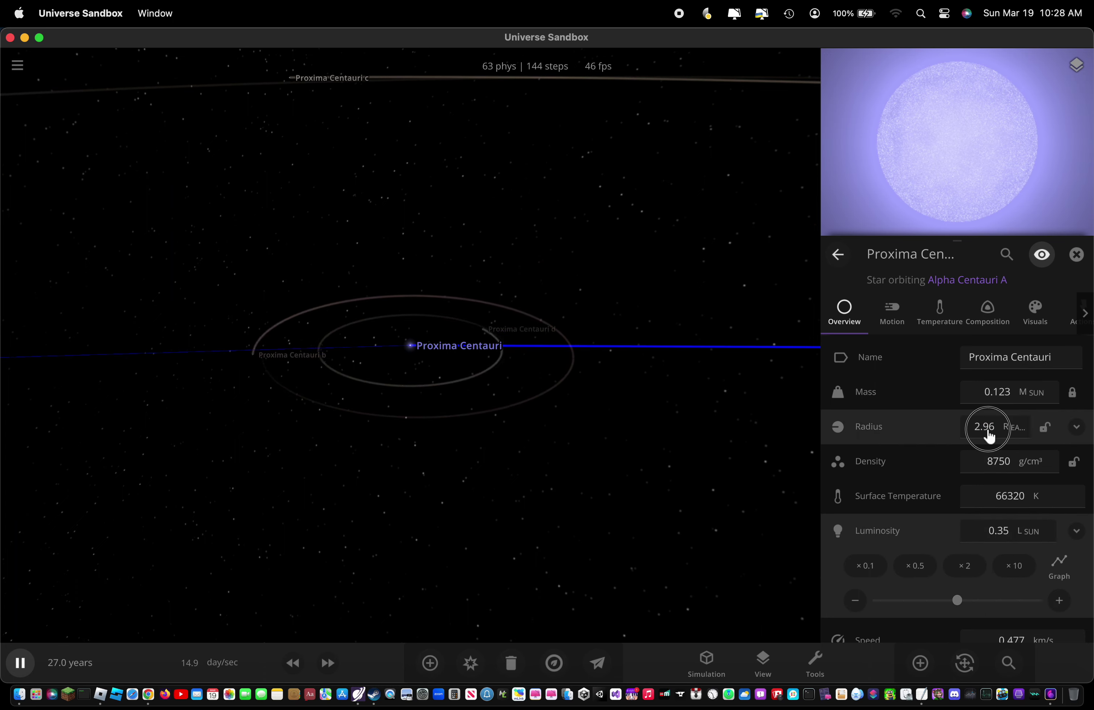
click(984, 427)
drag(955, 502, 928, 497)
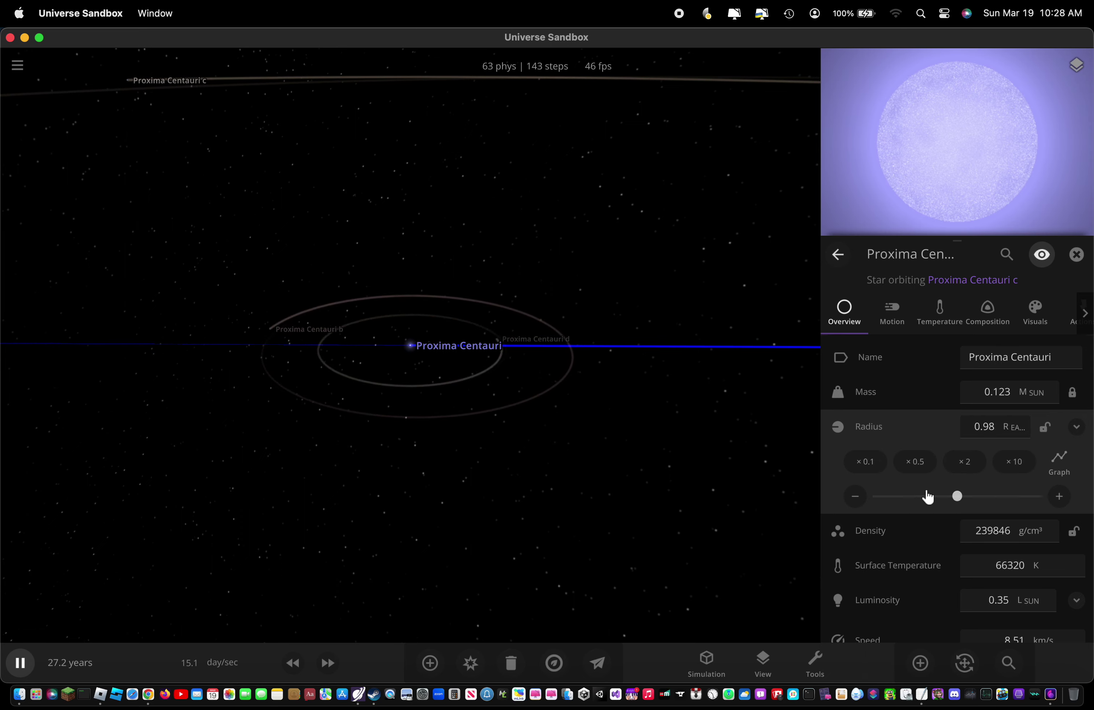
Step: Switch to TextEdit, write a note beginning "It will be bright enough to melt all planets" and clear it again
click(921, 694)
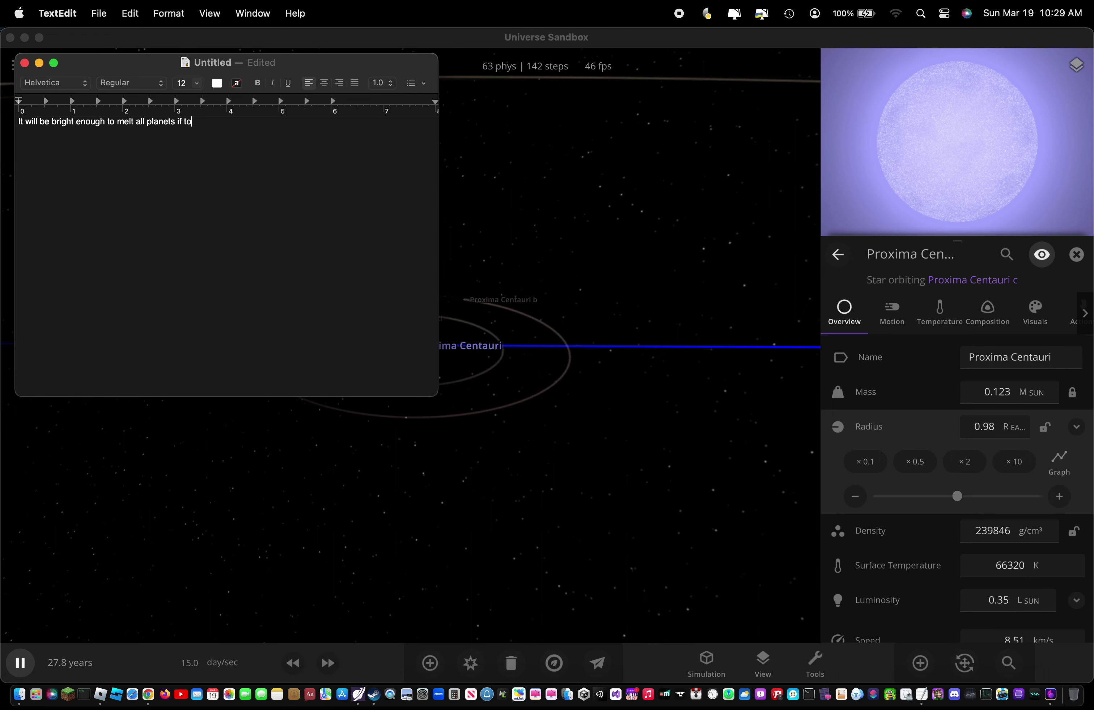
key(super+a)
key(BackSpace)
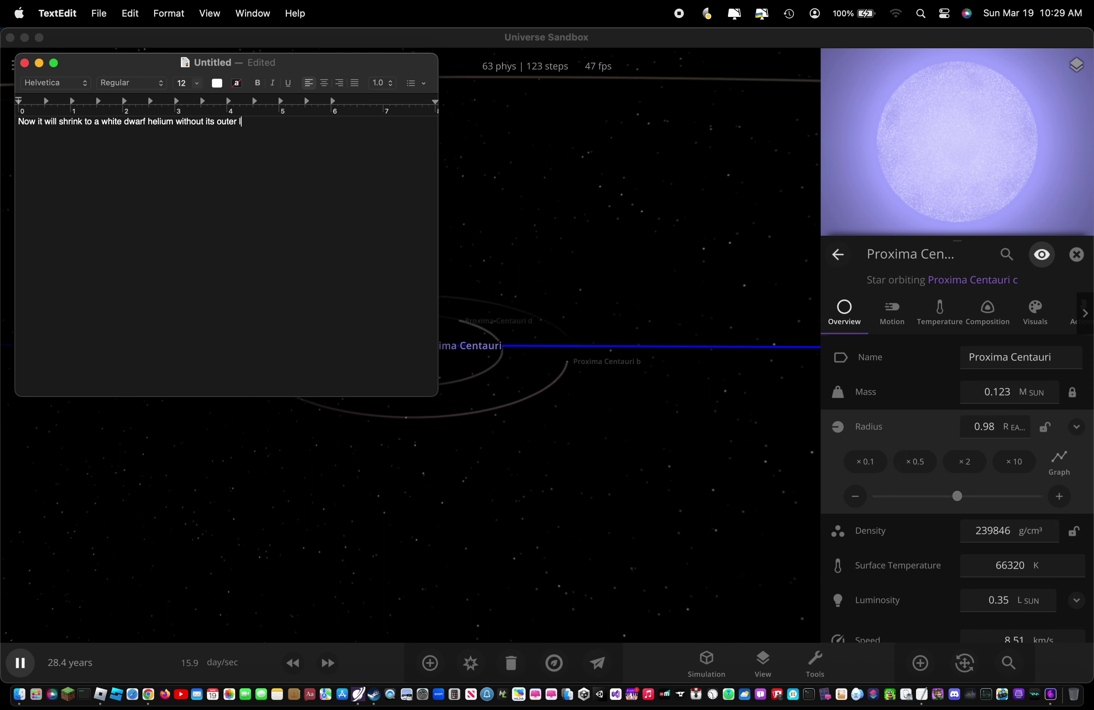
Step: Write the note "Now it will shrink to a white dwarf helium without its outer layers sheded" and clear it again
text(rs sheded)
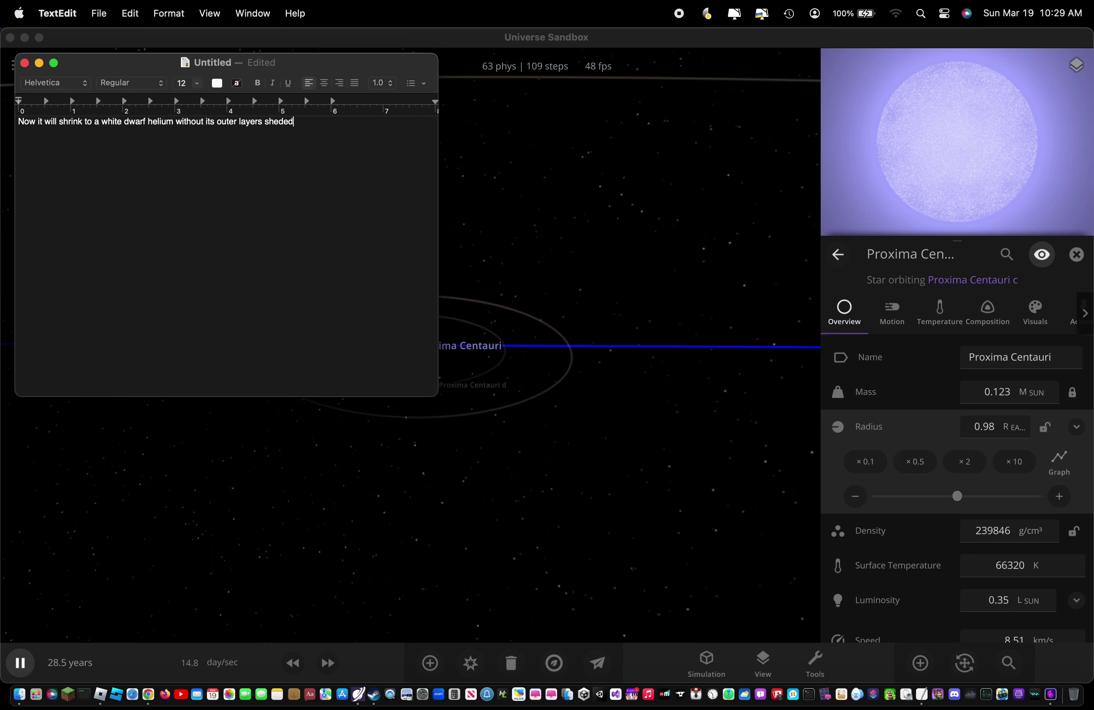
key(super+a)
key(BackSpace)
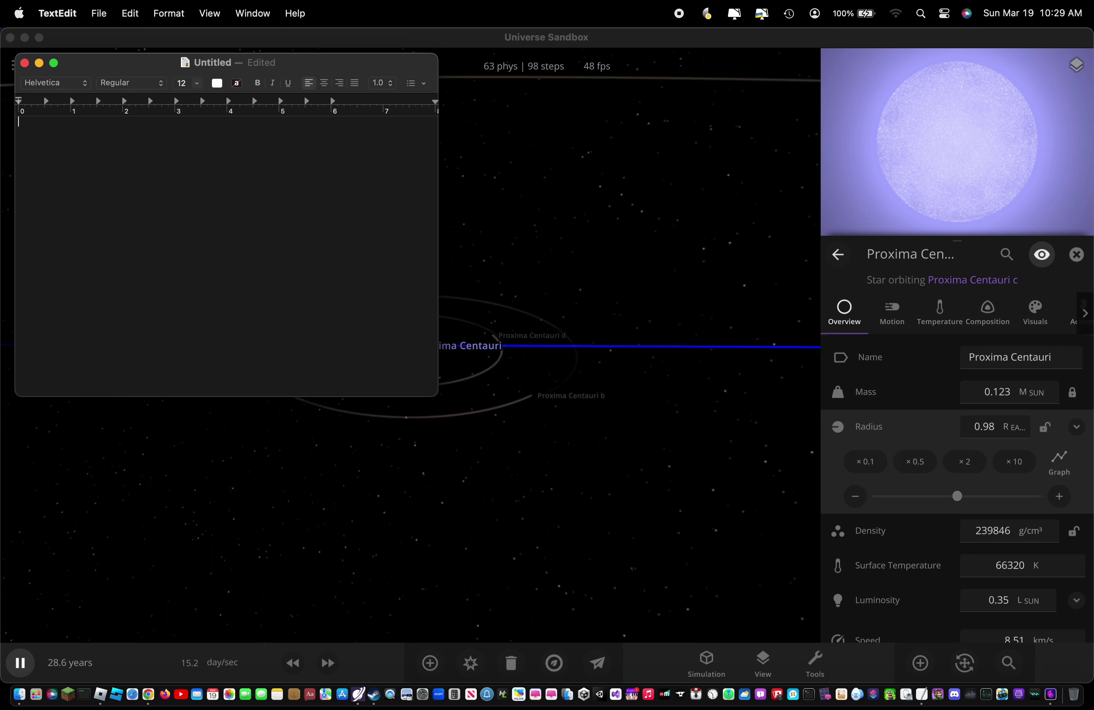
Step: Switch back to Universe Sandbox and set Proxima Centauri's radius to 0.4 Earth radii
click(939, 505)
click(981, 427)
text(0.4)
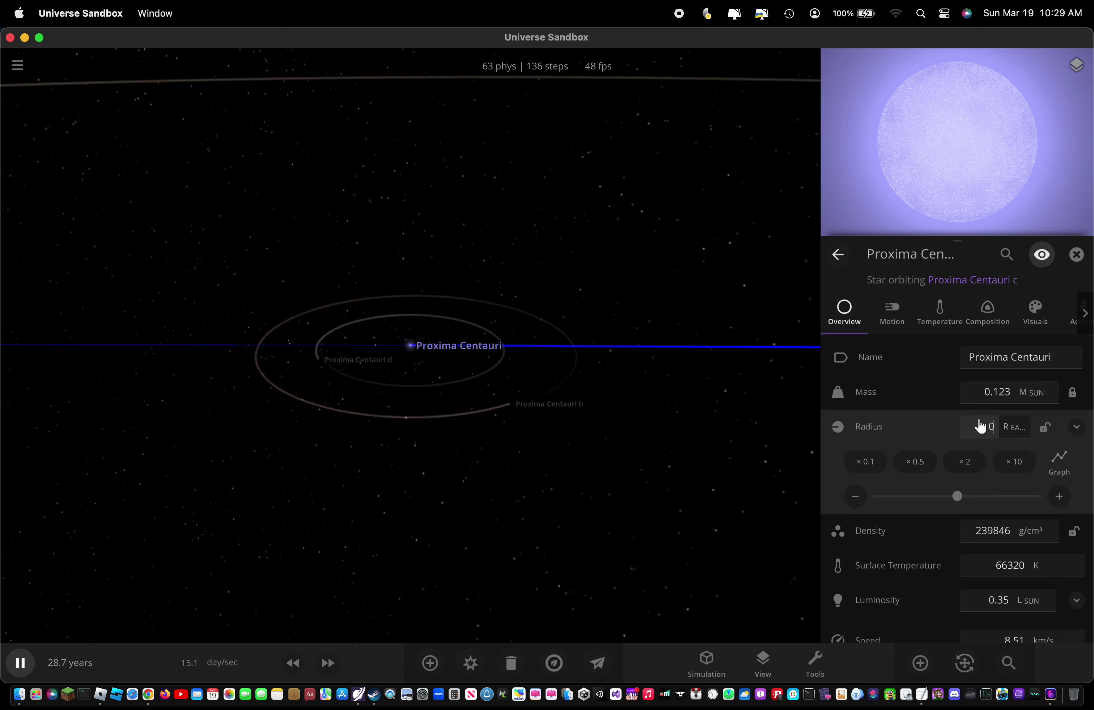
key(Return)
Step: Lower Proxima Centauri's surface temperature to 8087 K
click(1001, 567)
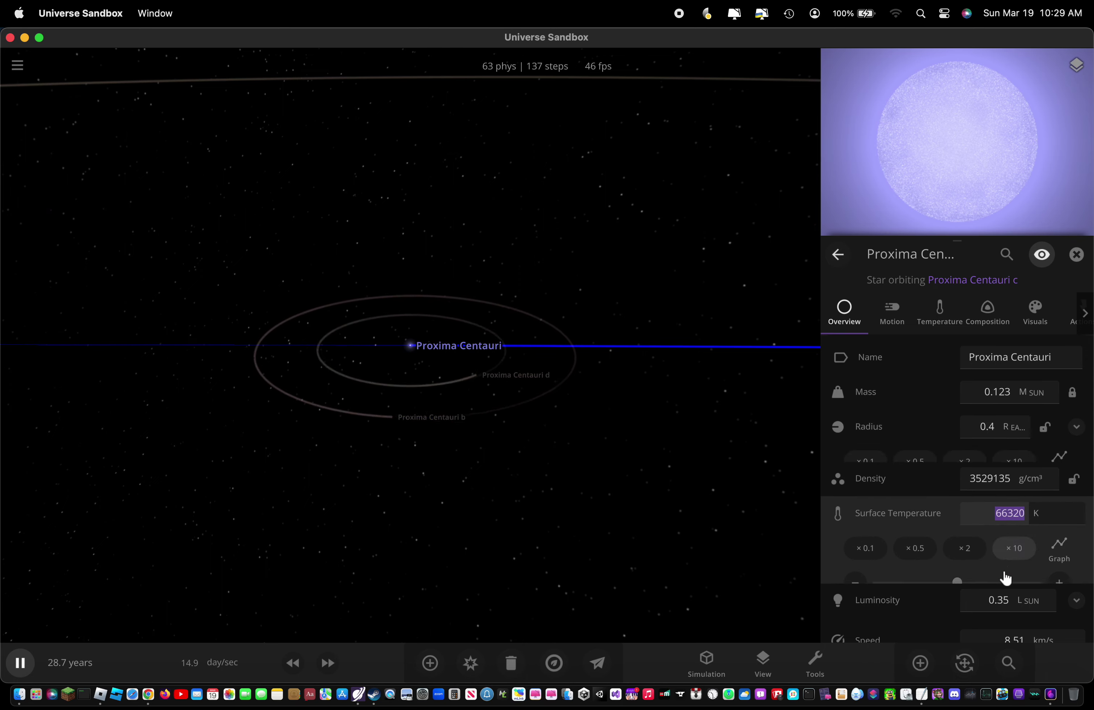
drag(956, 565, 898, 569)
scroll(472, 348, up, 5)
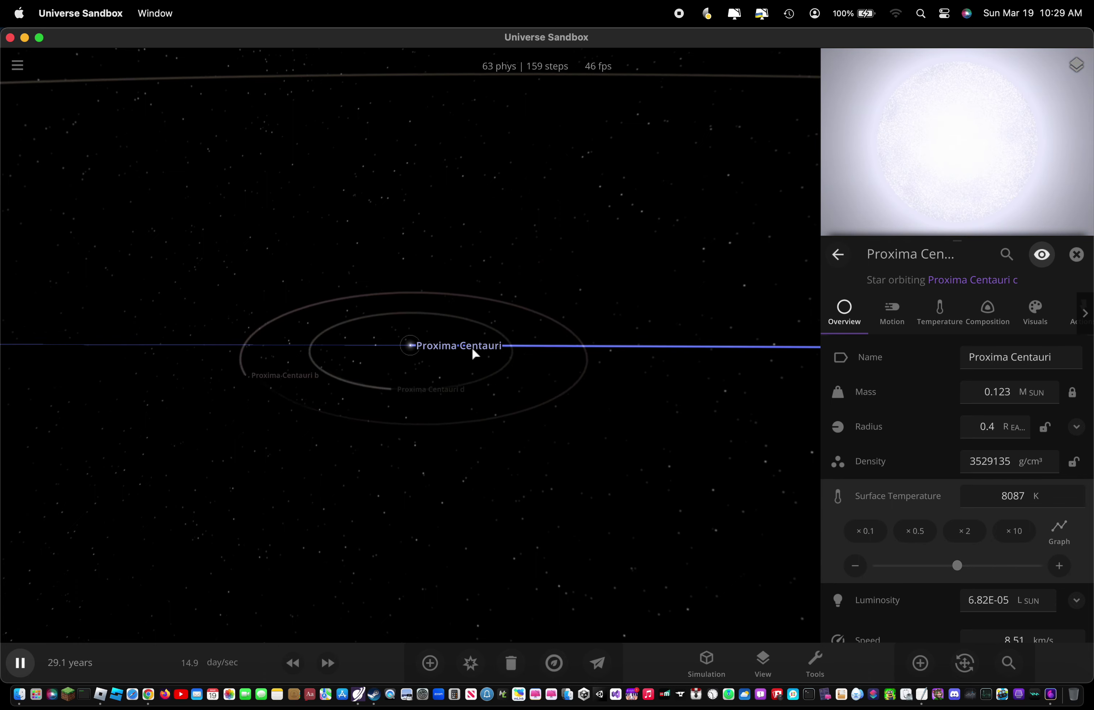
drag(471, 347, 685, 349)
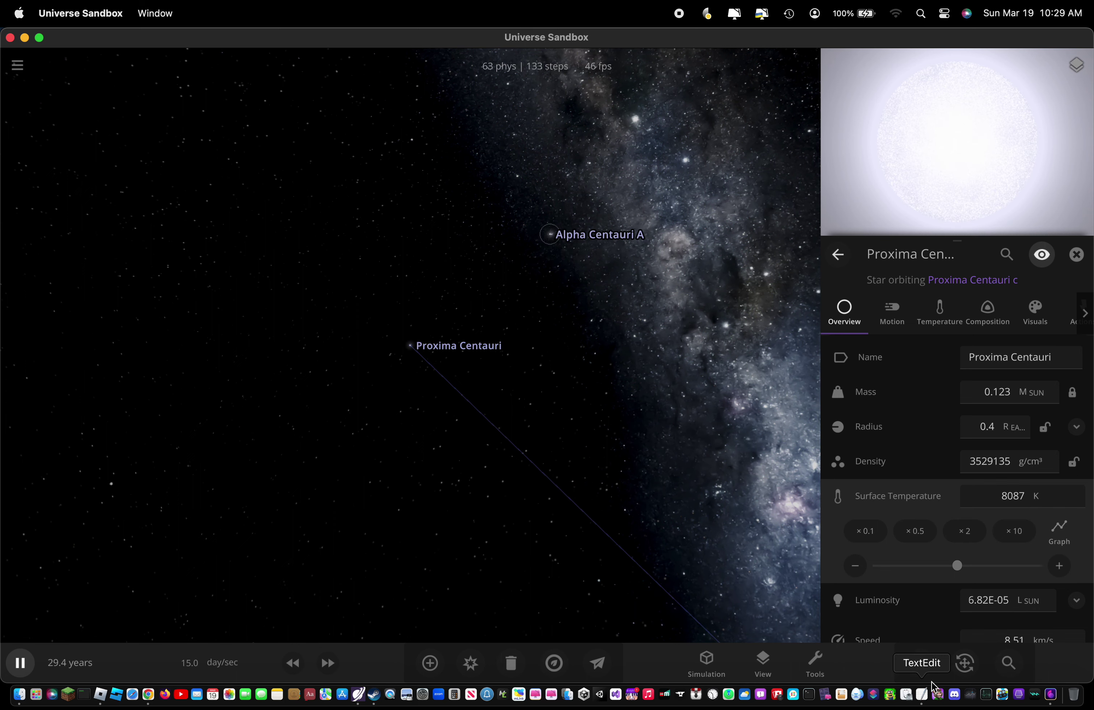
Step: Switch to TextEdit and write the note "They will turn to black dwarfs"
click(921, 694)
text(They wi)
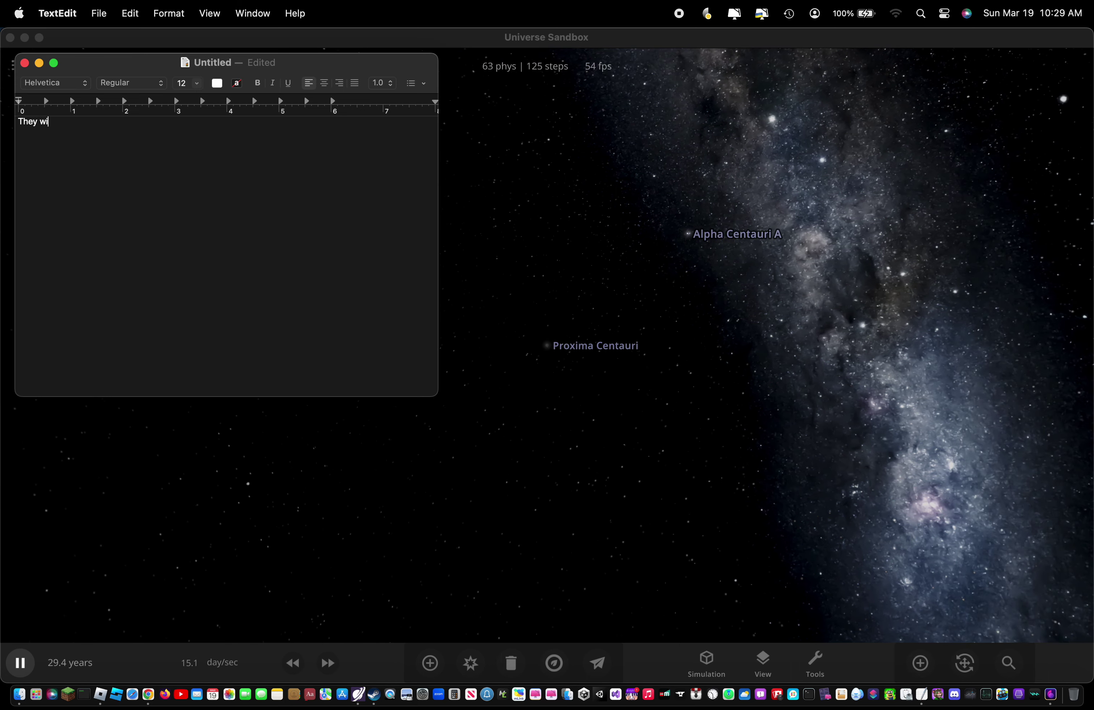
text(ll turn to black dwarfs)
Step: Switch back to Universe Sandbox and lower Alpha Centauri B's surface temperature to about 367 K
click(610, 402)
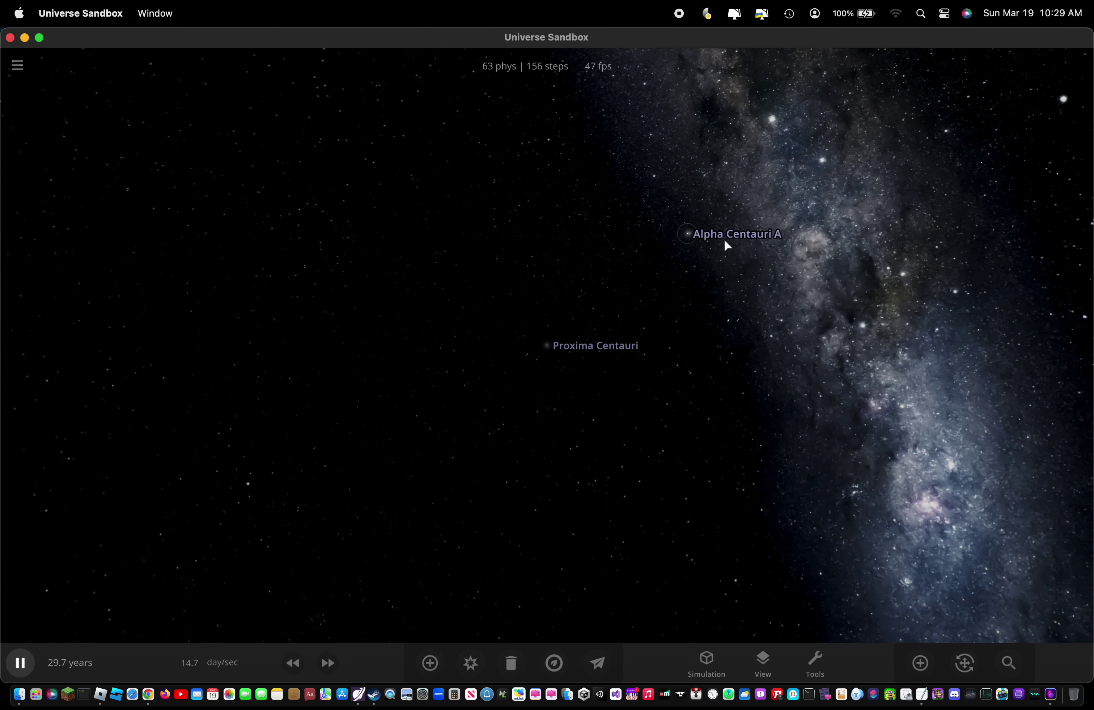
click(689, 227)
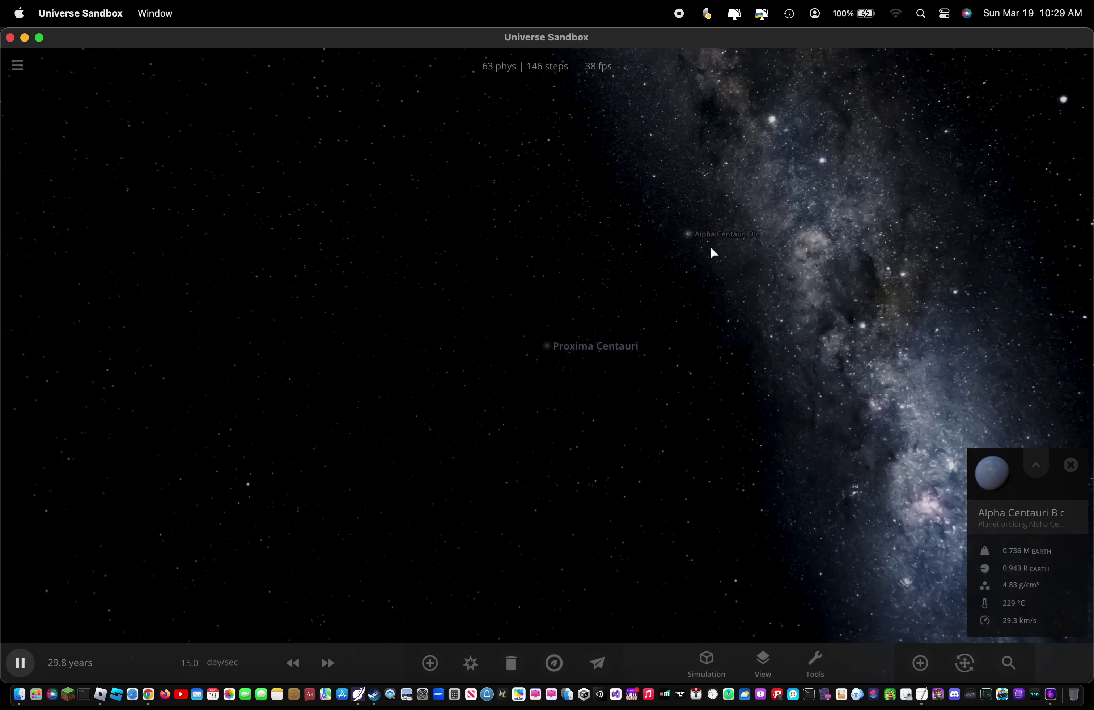
click(712, 287)
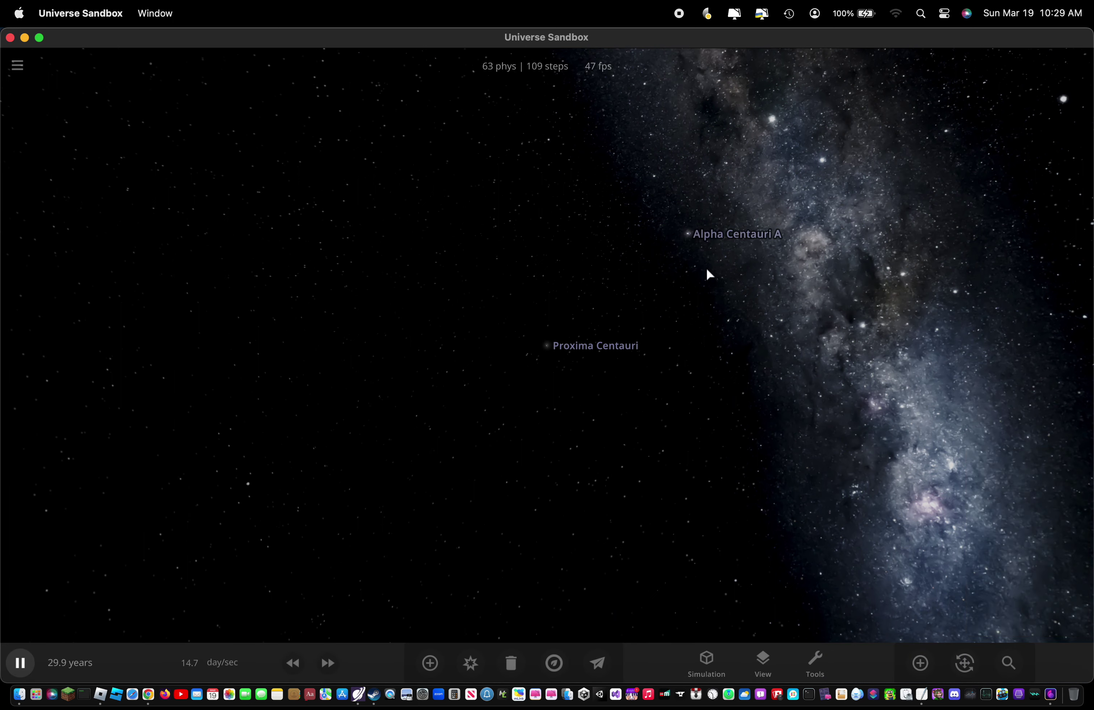
click(688, 232)
click(1033, 517)
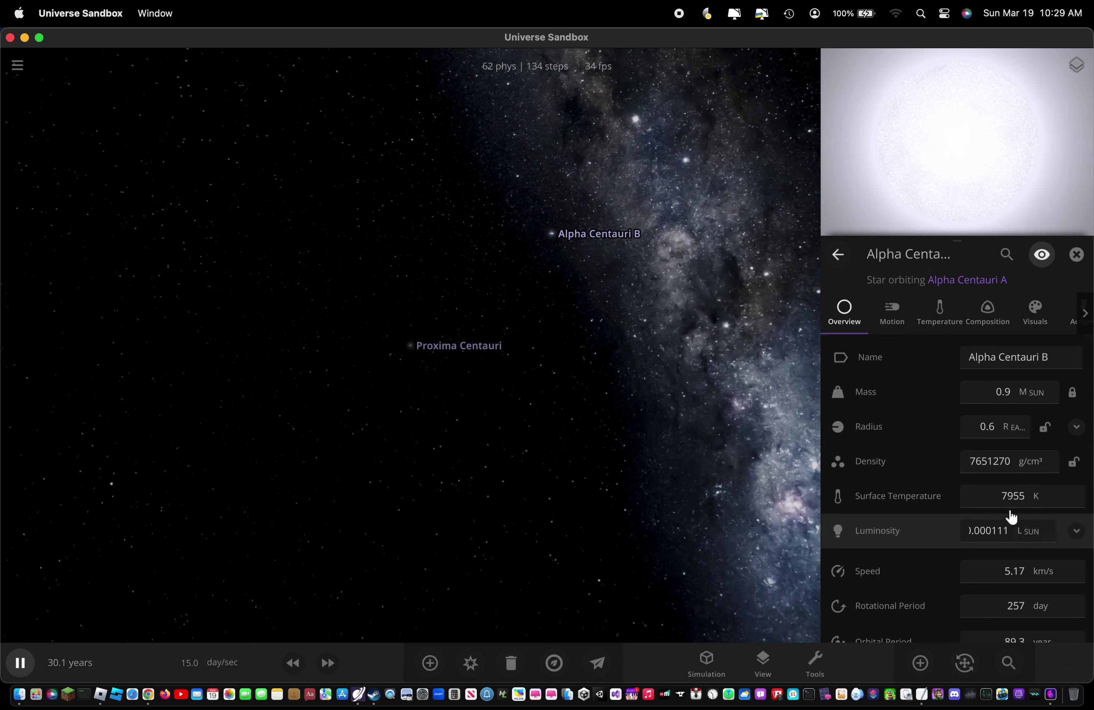
click(1010, 498)
drag(969, 565, 826, 554)
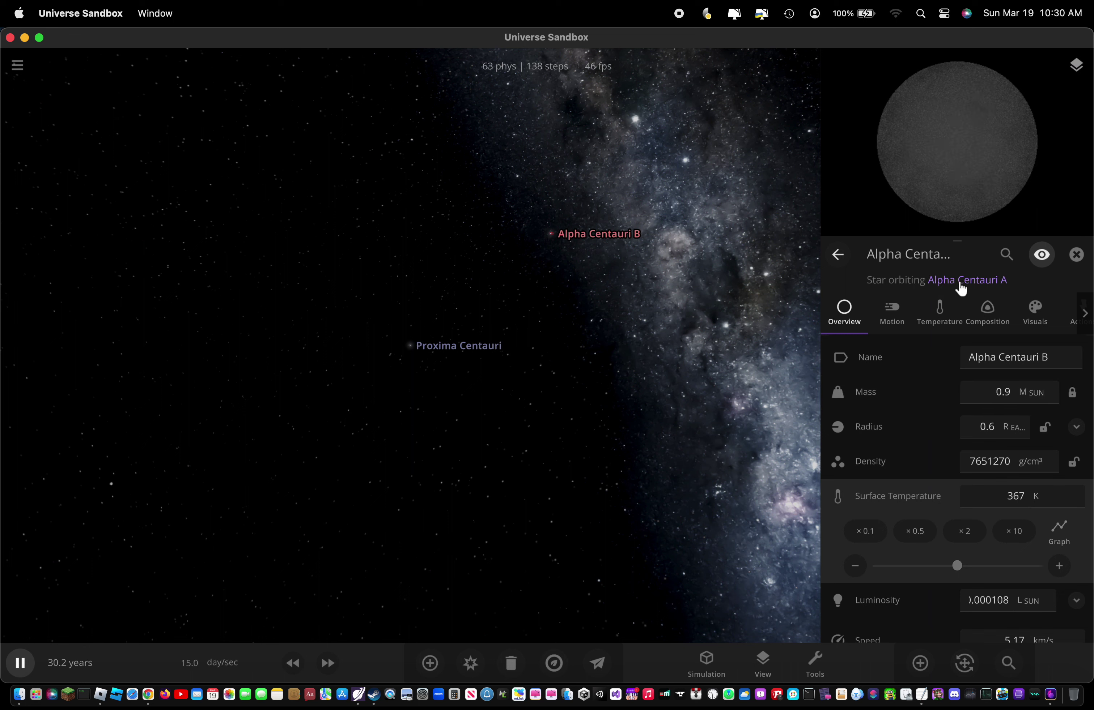
Step: Go to Alpha Centauri B's parent star, Alpha Centauri A, and lower its surface temperature to about 25 K
click(960, 282)
click(1008, 497)
click(954, 562)
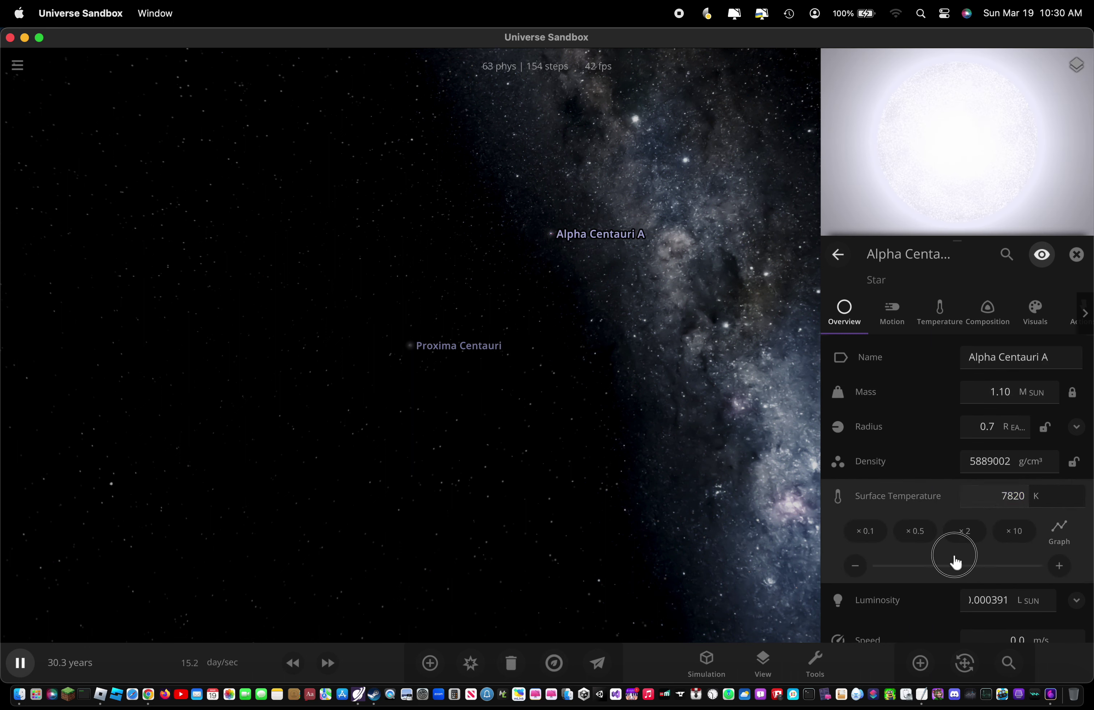
drag(954, 561, 785, 550)
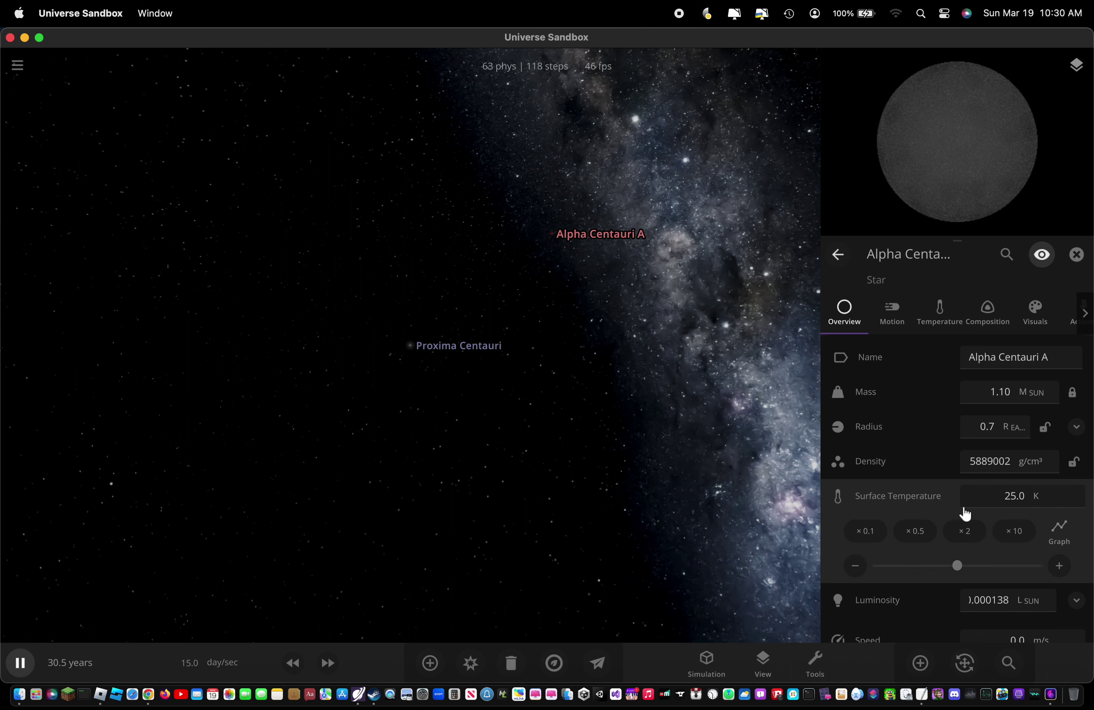
Step: Open Proxima Centauri's properties and lower its surface temperature to about 393 K
click(458, 351)
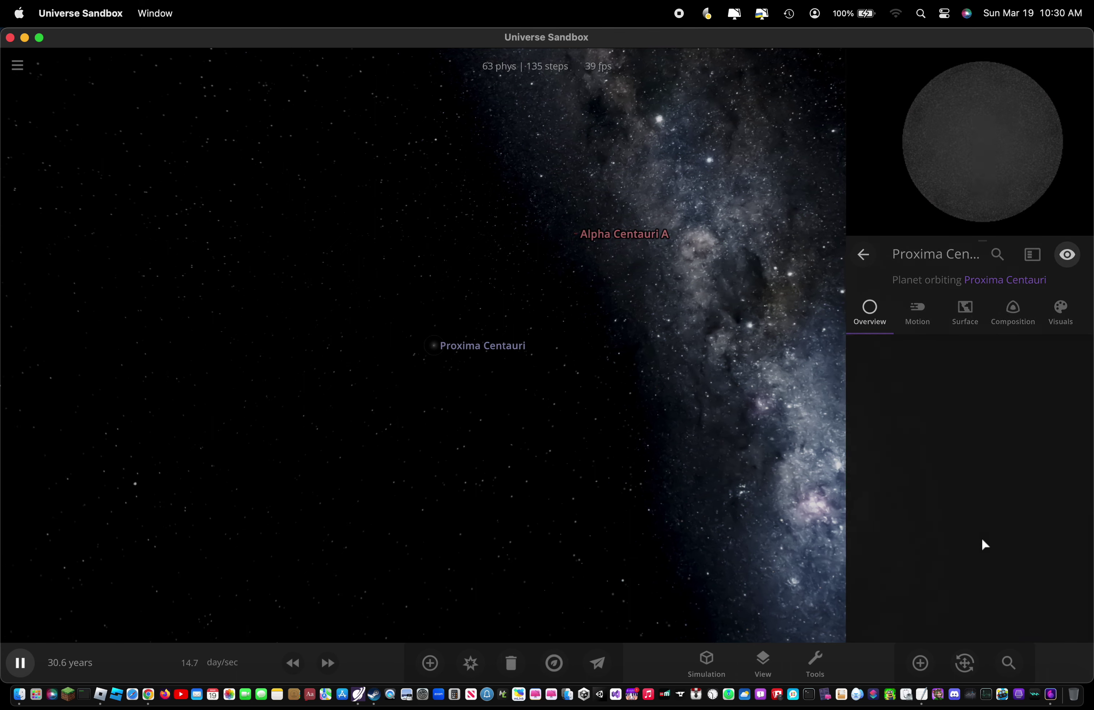
click(527, 308)
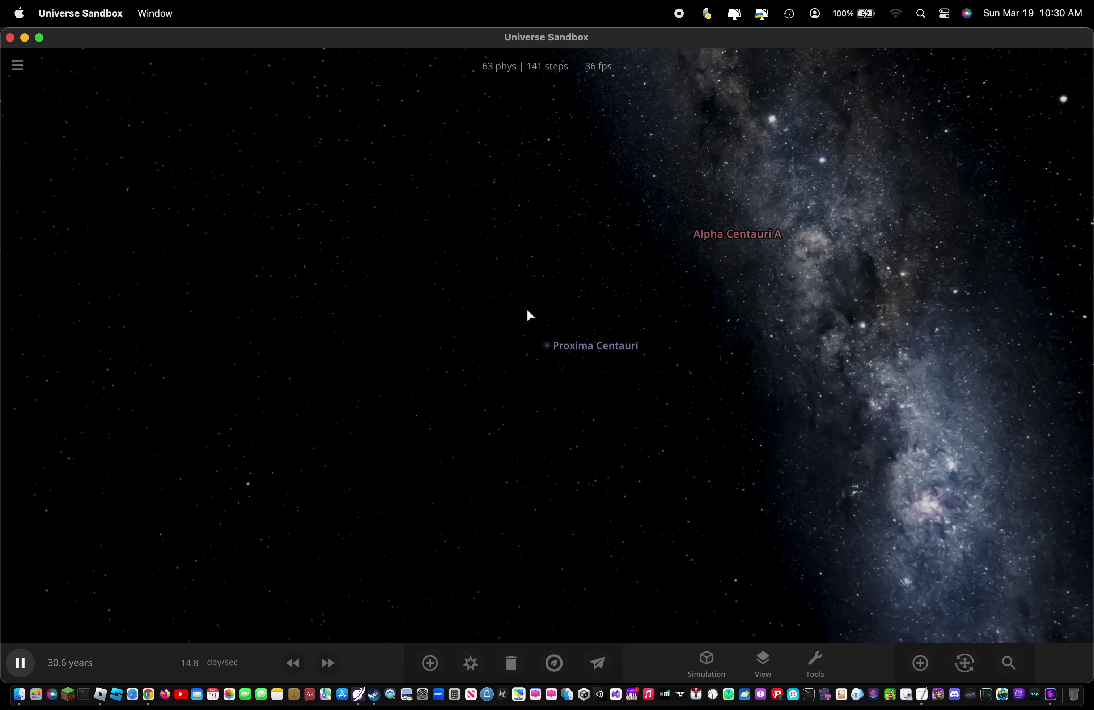
click(544, 345)
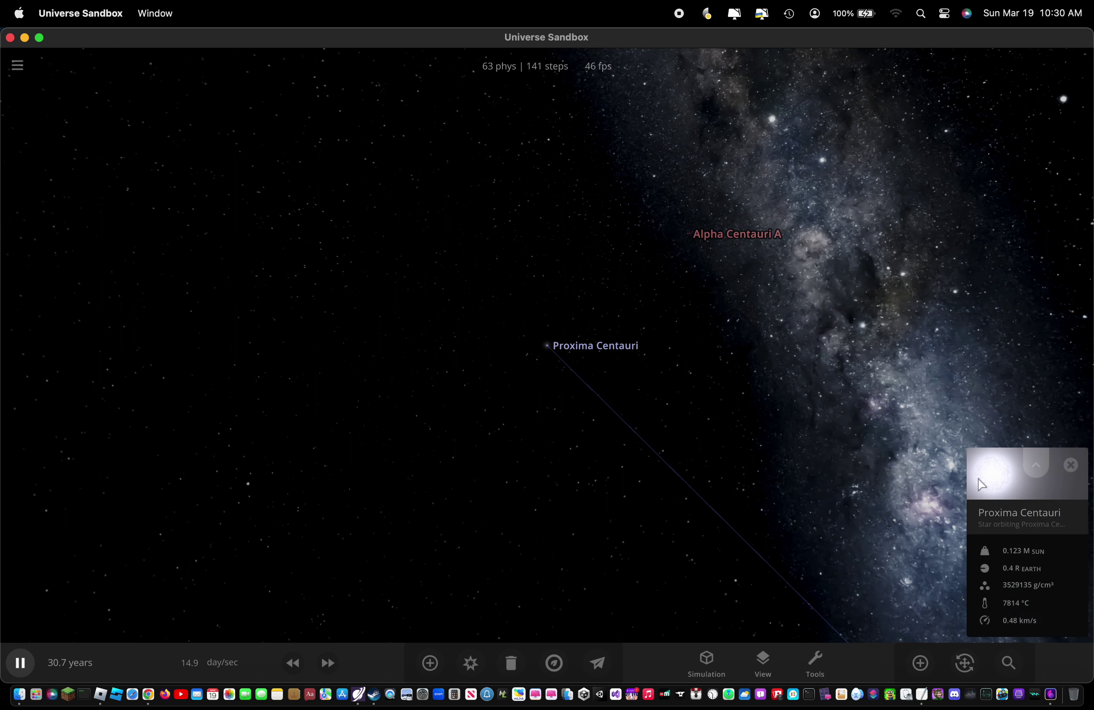
click(981, 483)
click(951, 504)
drag(944, 562, 678, 538)
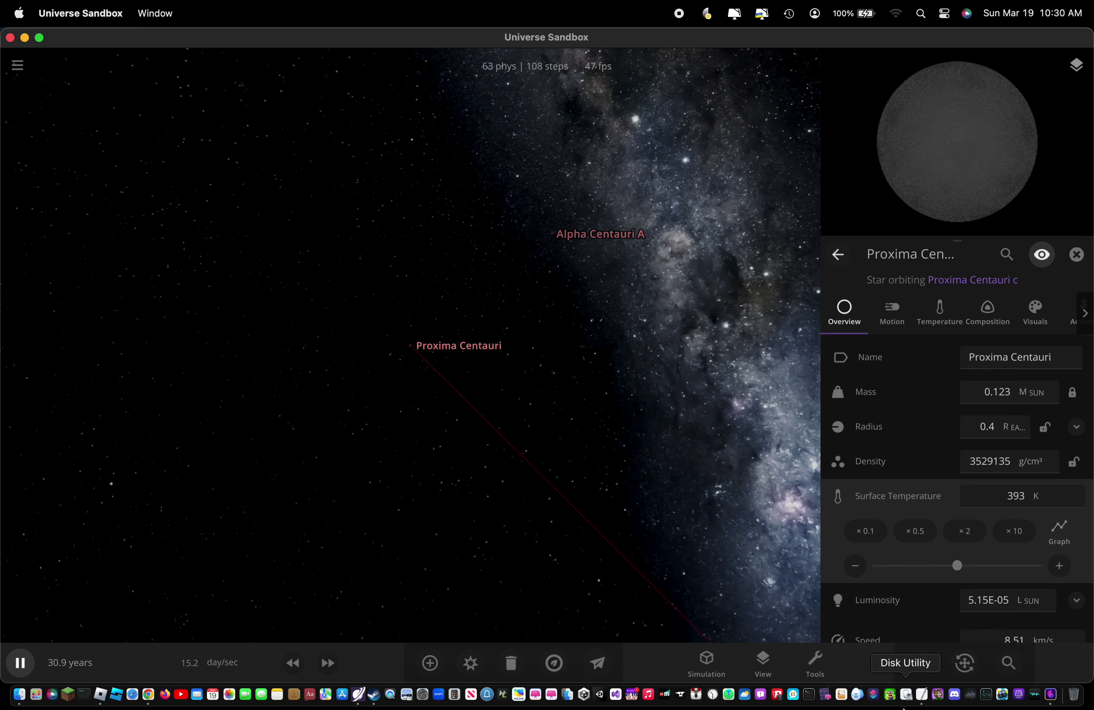
Step: Replace the TextEdit note with "Then a black hole will eat everything" and return to Universe Sandbox
click(921, 694)
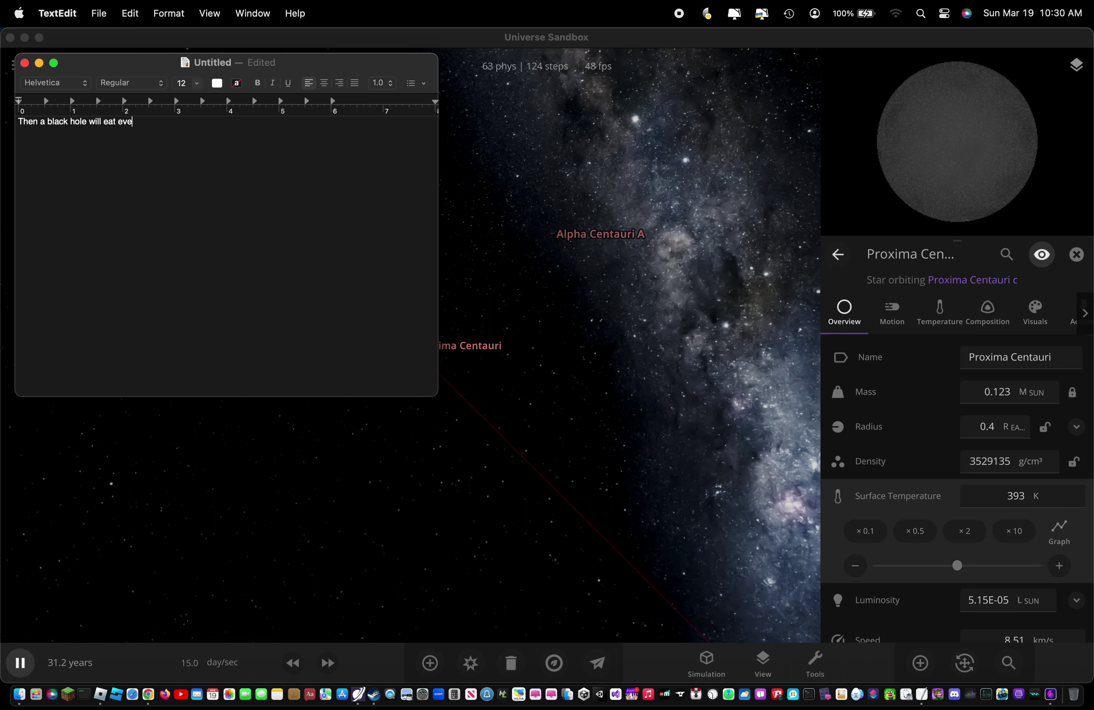
click(430, 662)
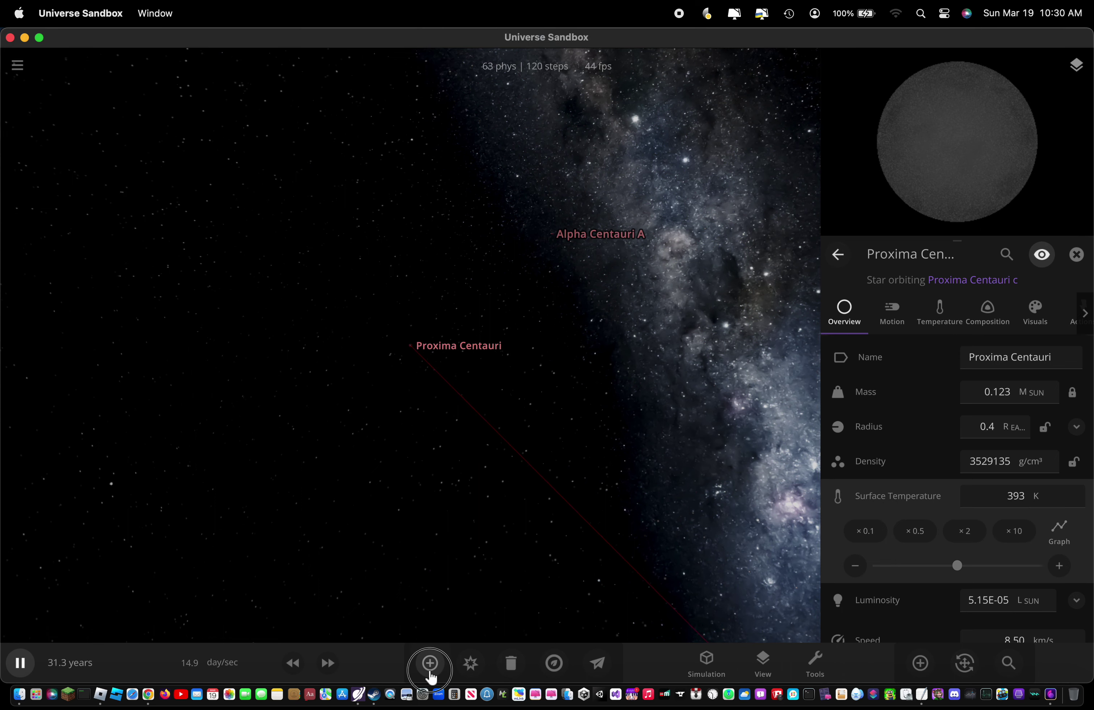
Step: Add the black hole Sagittarius A* as a still object near Alpha Centauri A
click(430, 663)
click(308, 454)
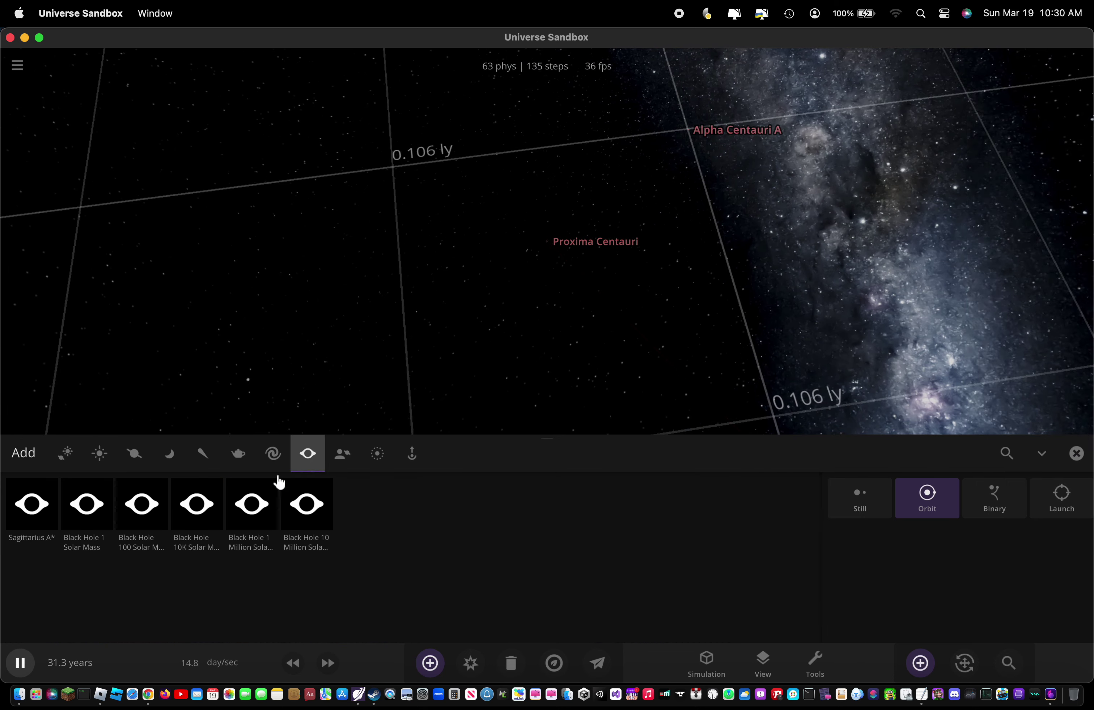
click(41, 517)
click(860, 498)
click(800, 104)
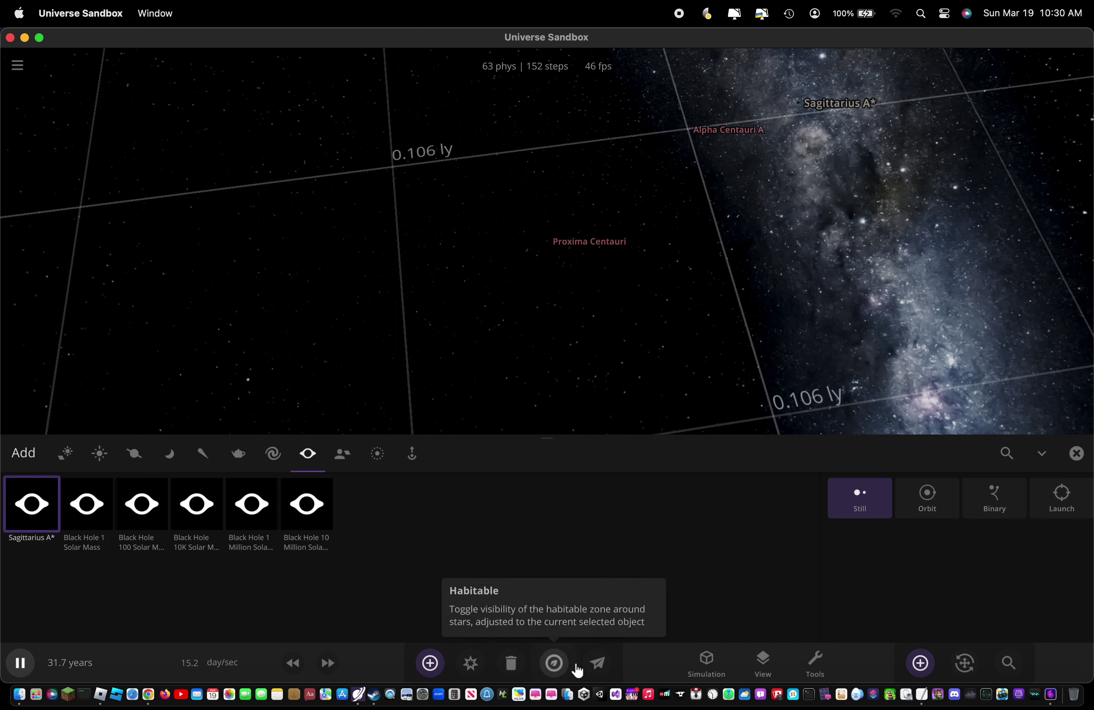
Step: Raise the target simulation speed to 16500 day/sec, choose Launch as the placement mode and close the object-adding tool
click(203, 664)
click(239, 551)
click(238, 551)
click(239, 552)
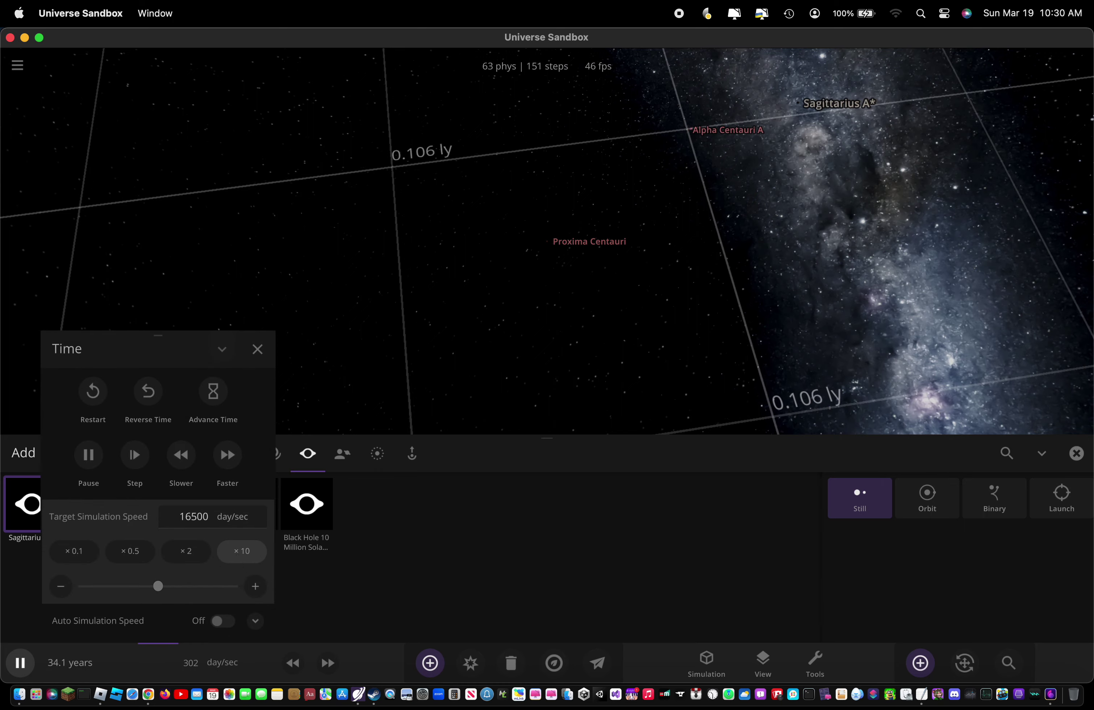
click(1061, 496)
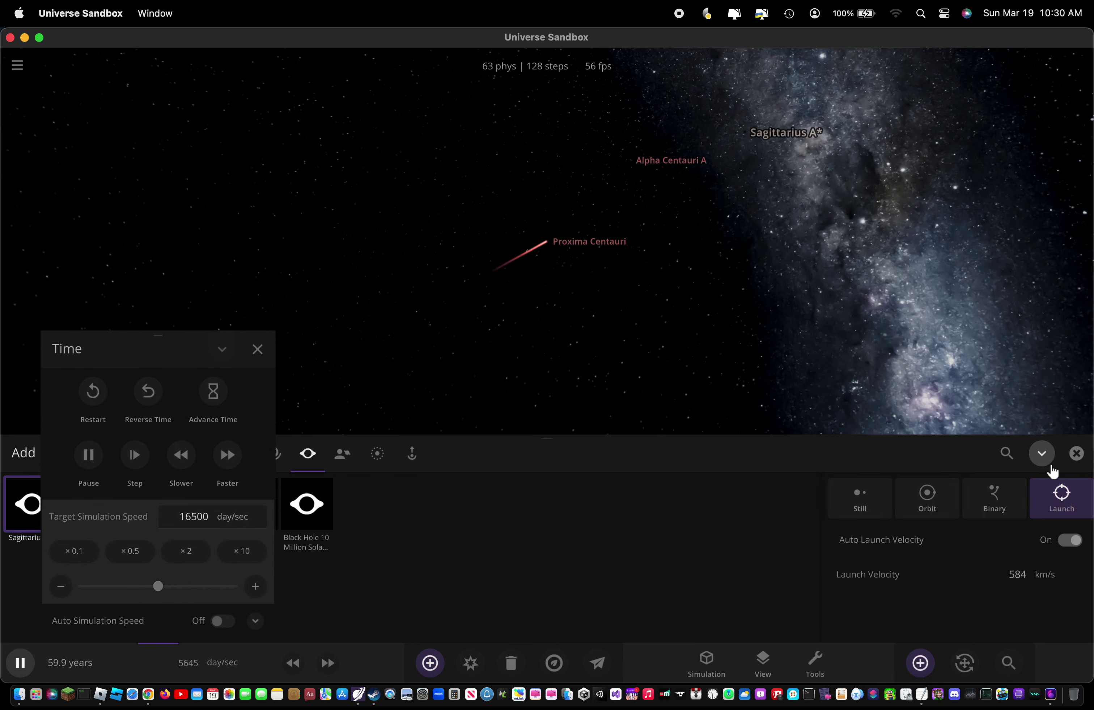
click(1076, 453)
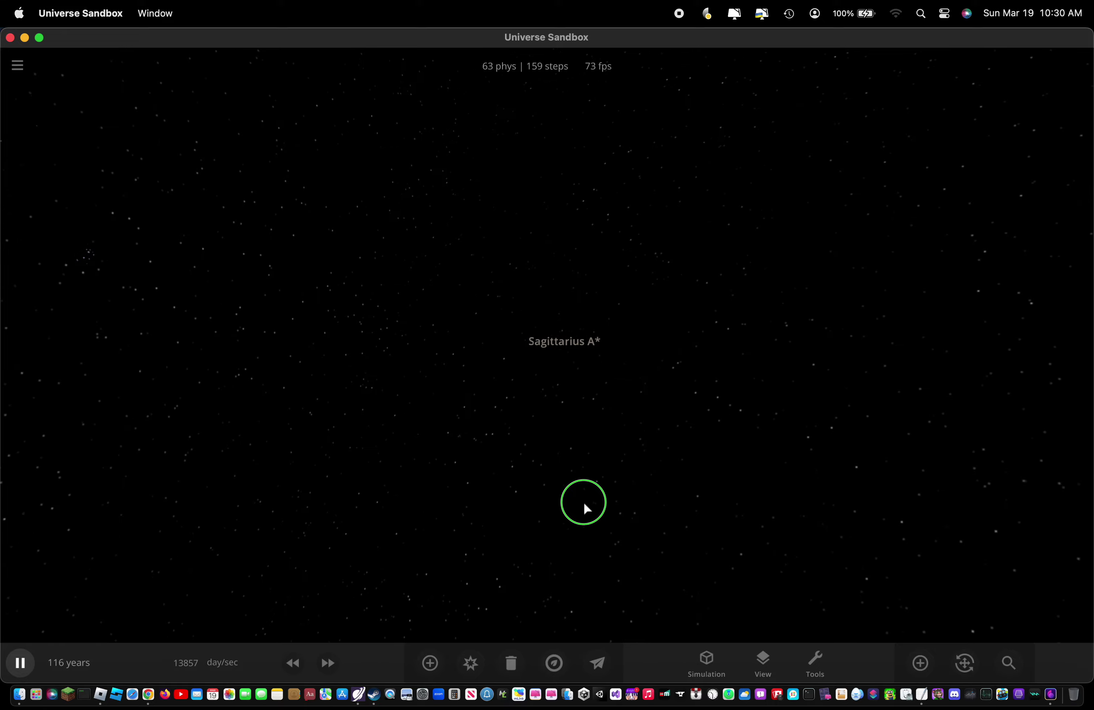
Step: Switch to TextEdit, replace the note with a message beginning "Do not forget to like and subscribe" and clear the text again
click(926, 700)
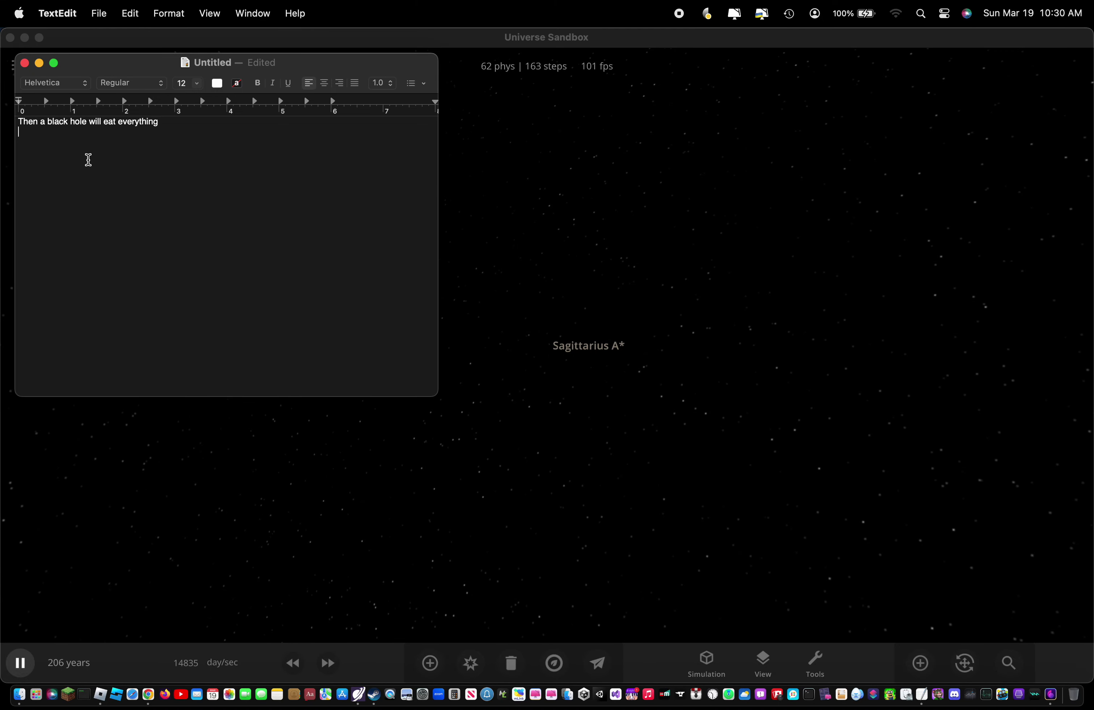
key(super+a)
text(Do)
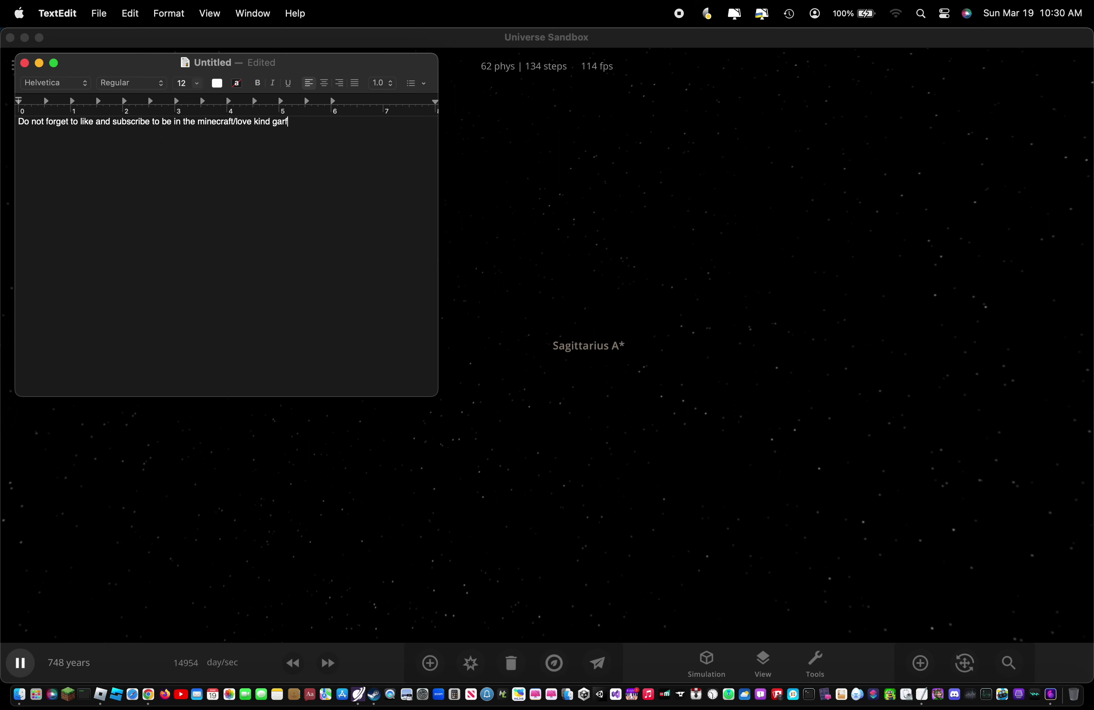
triple_click(278, 120)
text(en)
drag(185, 139, 5, 123)
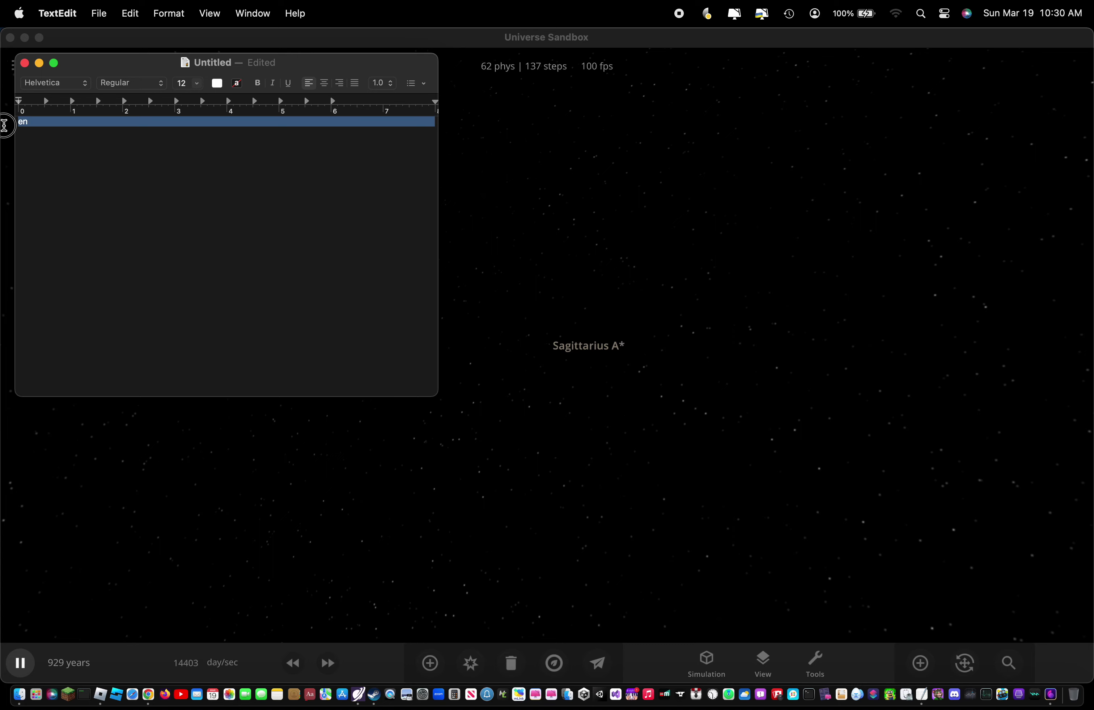
key(BackSpace)
Step: Switch back to Universe Sandbox and detonate Sagittarius A* with the Explode tool
click(478, 674)
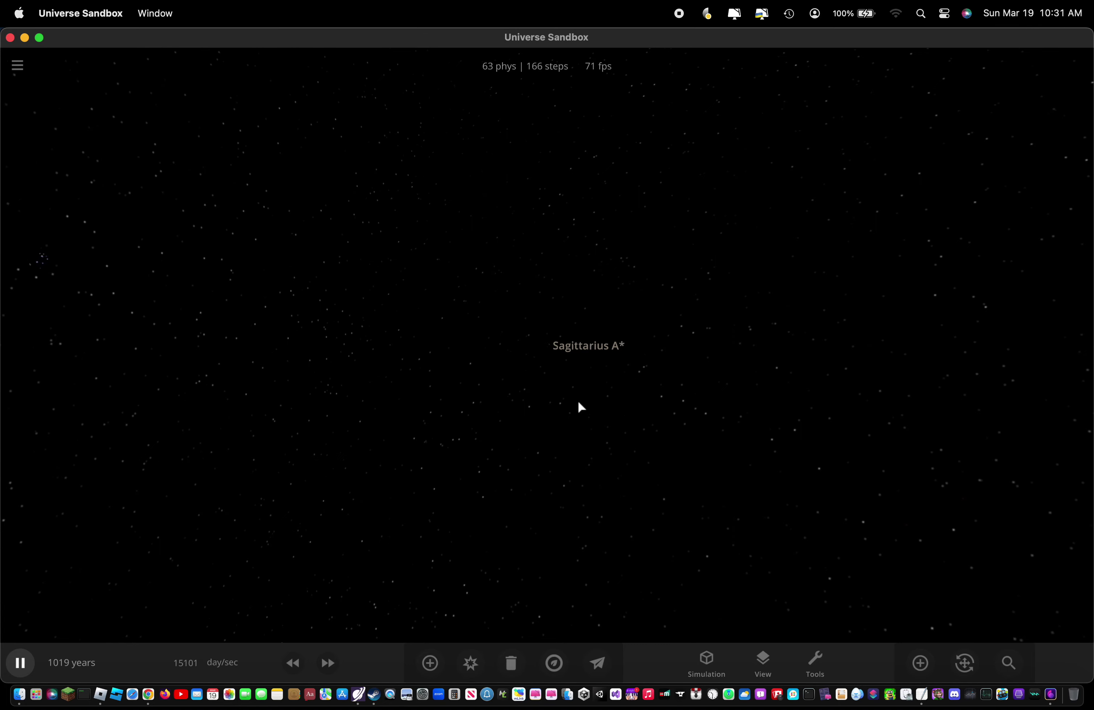
click(472, 663)
click(509, 354)
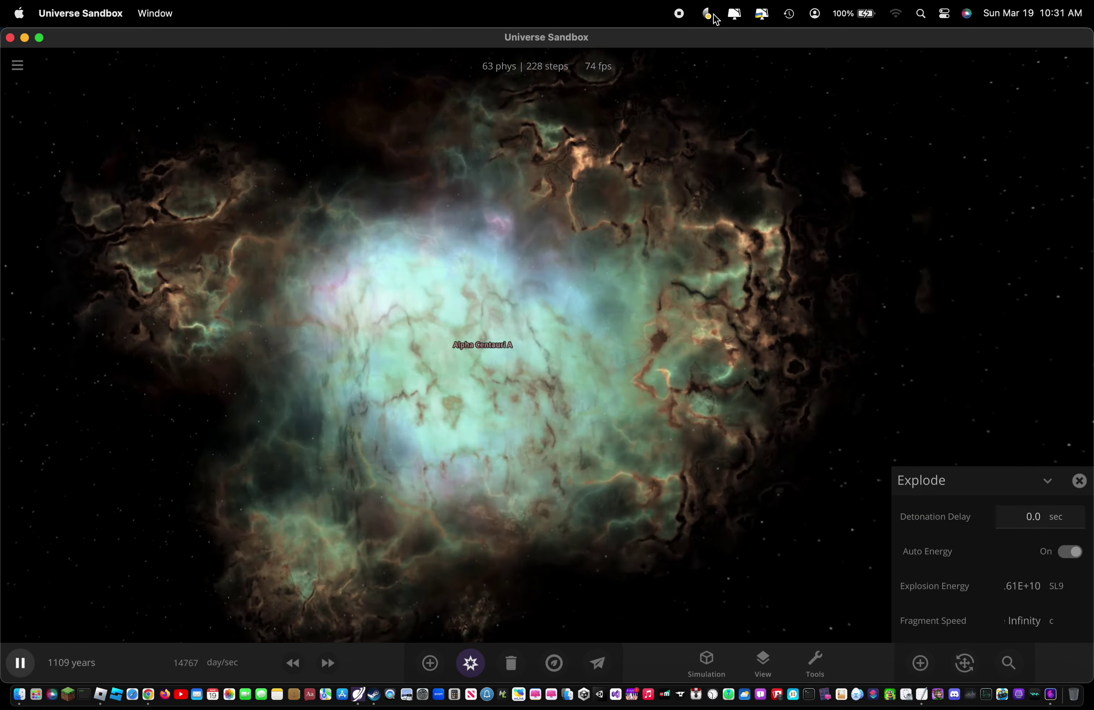